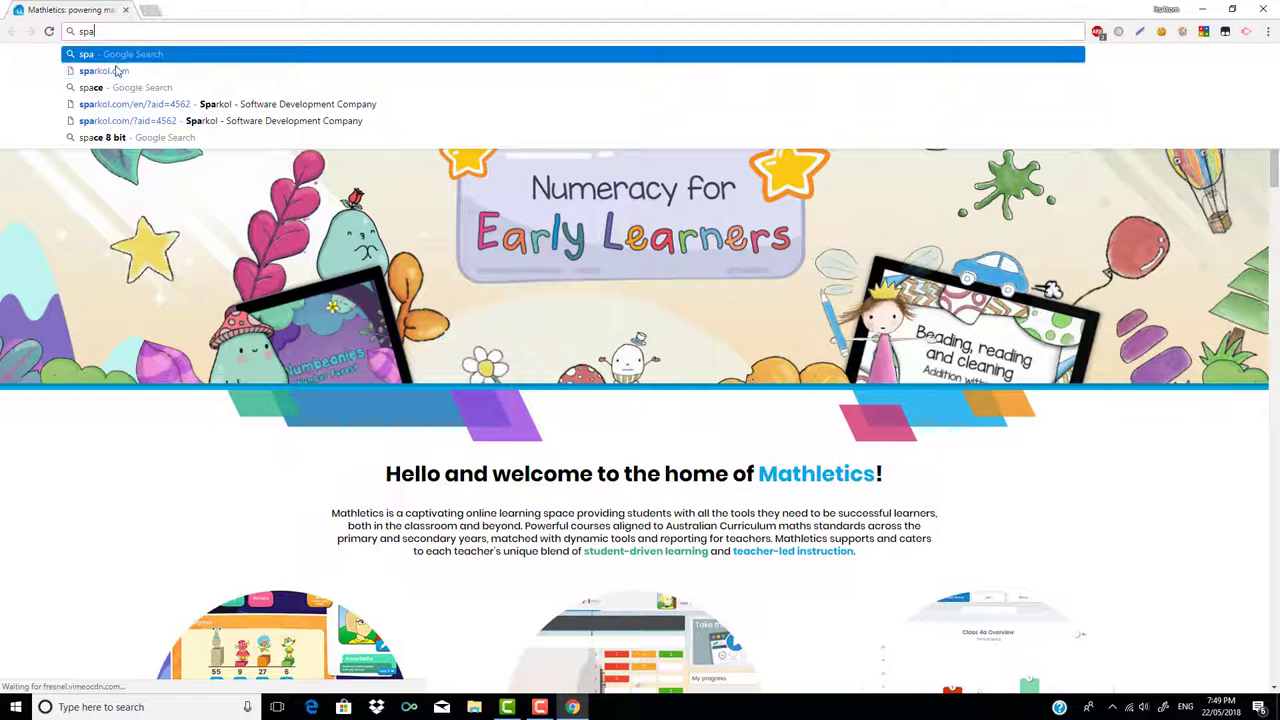
Navigate from sparkol.com through SEE IT NOW to the VideoScribe free trial page.
click(114, 71)
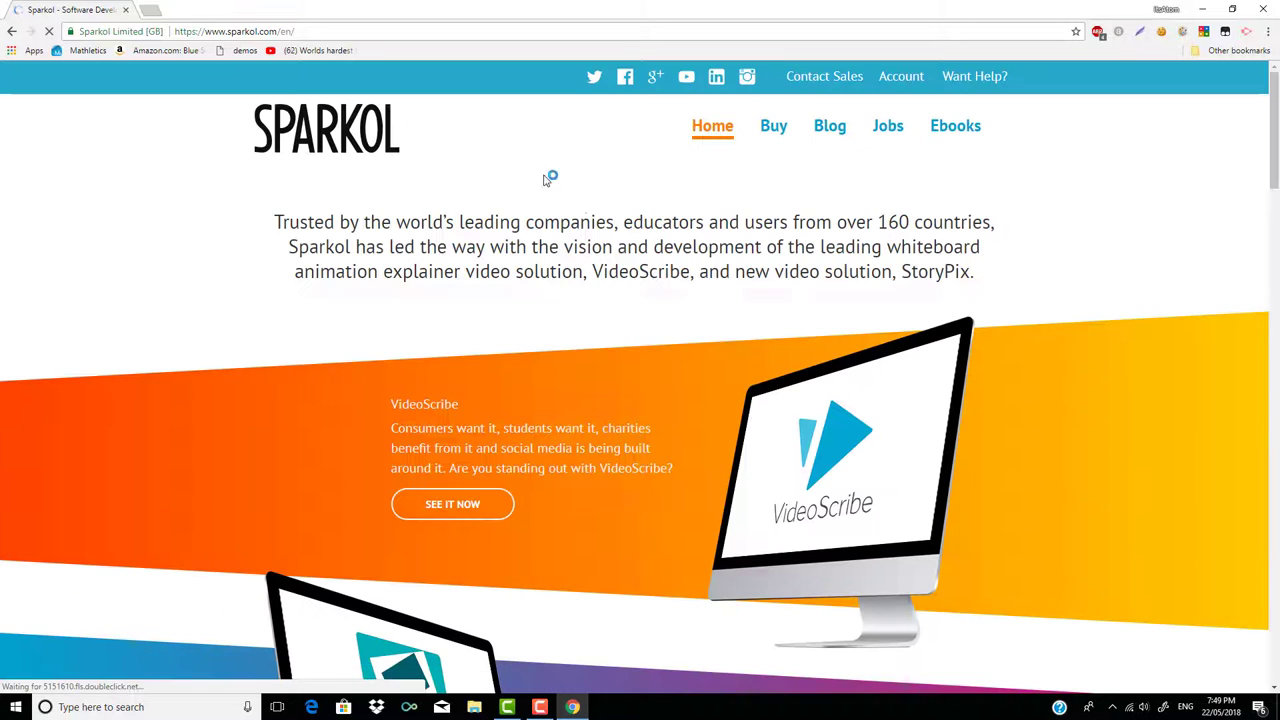
scroll(574, 373, down, 2)
click(466, 304)
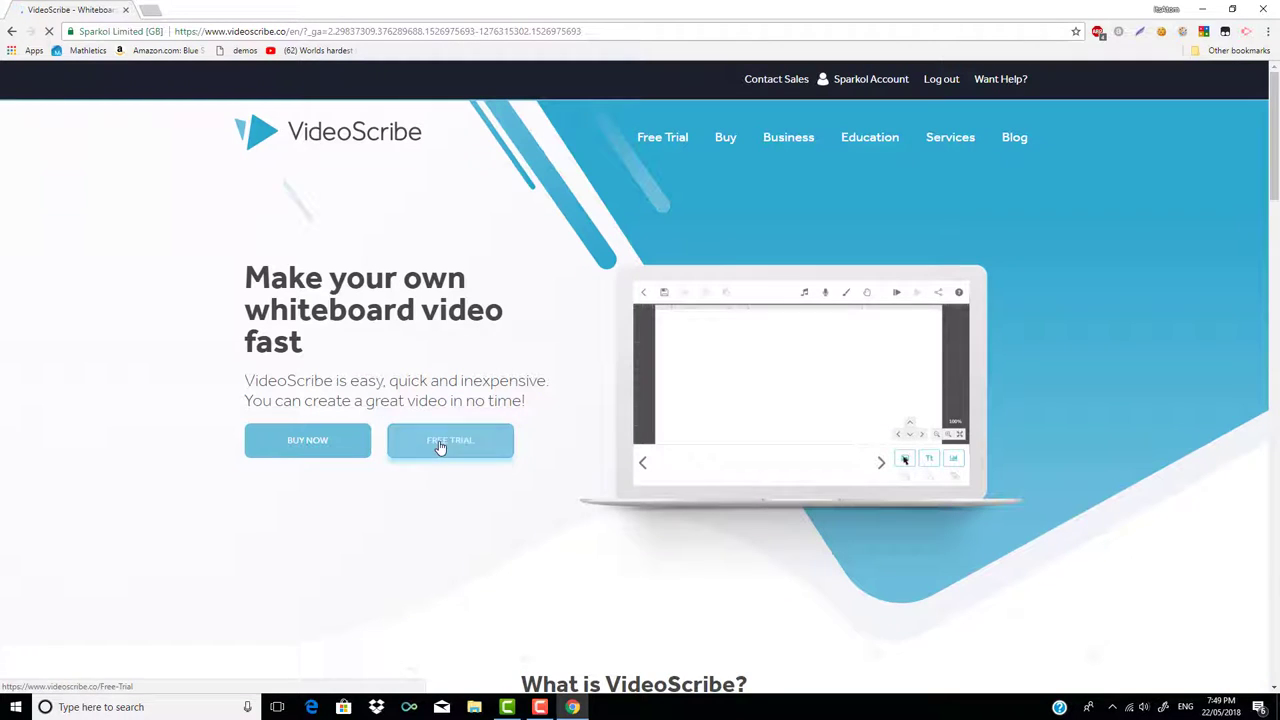
click(440, 446)
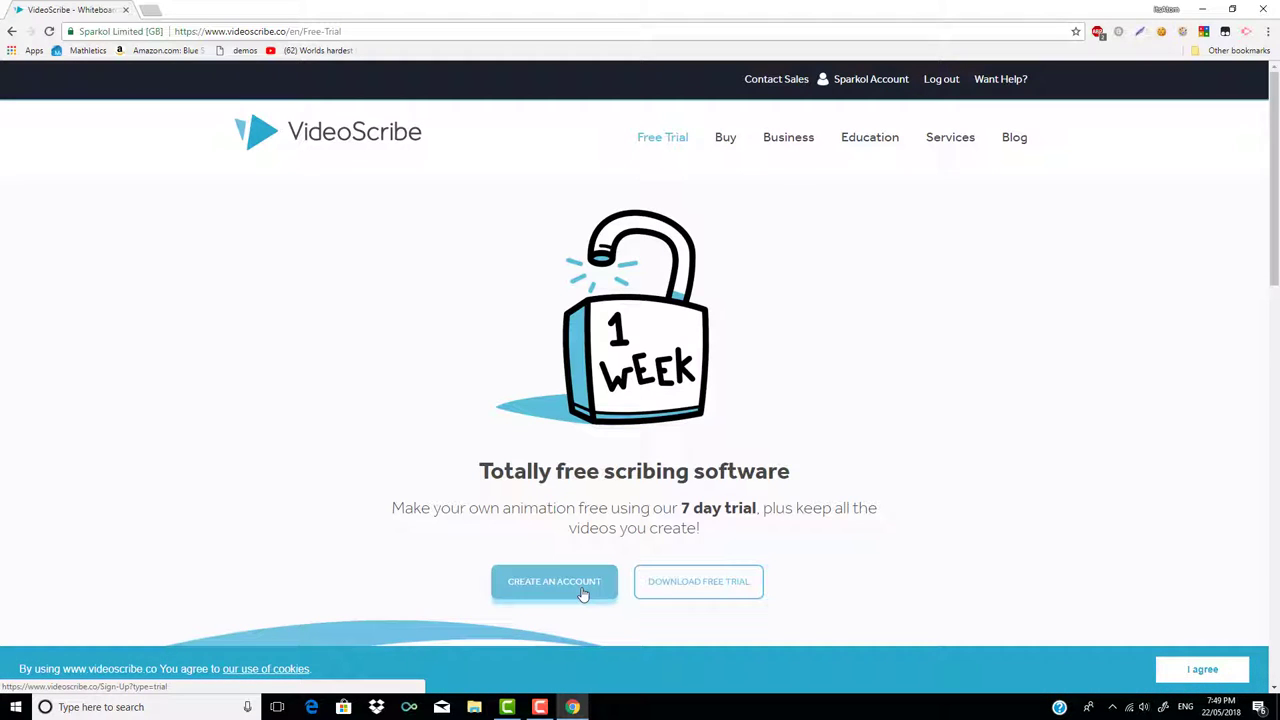
scroll(605, 570, down, 1)
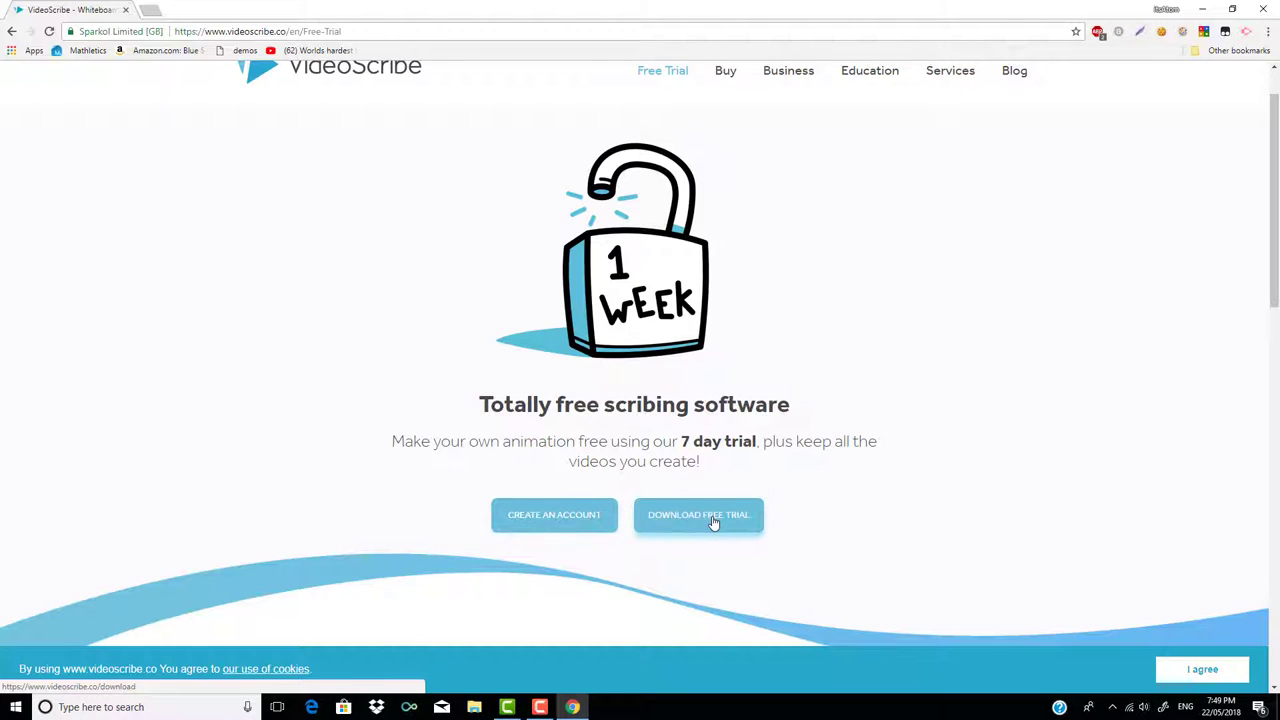
Reach the Download Free Trial page, close Chrome, and launch VideoScribe from the desktop.
click(671, 517)
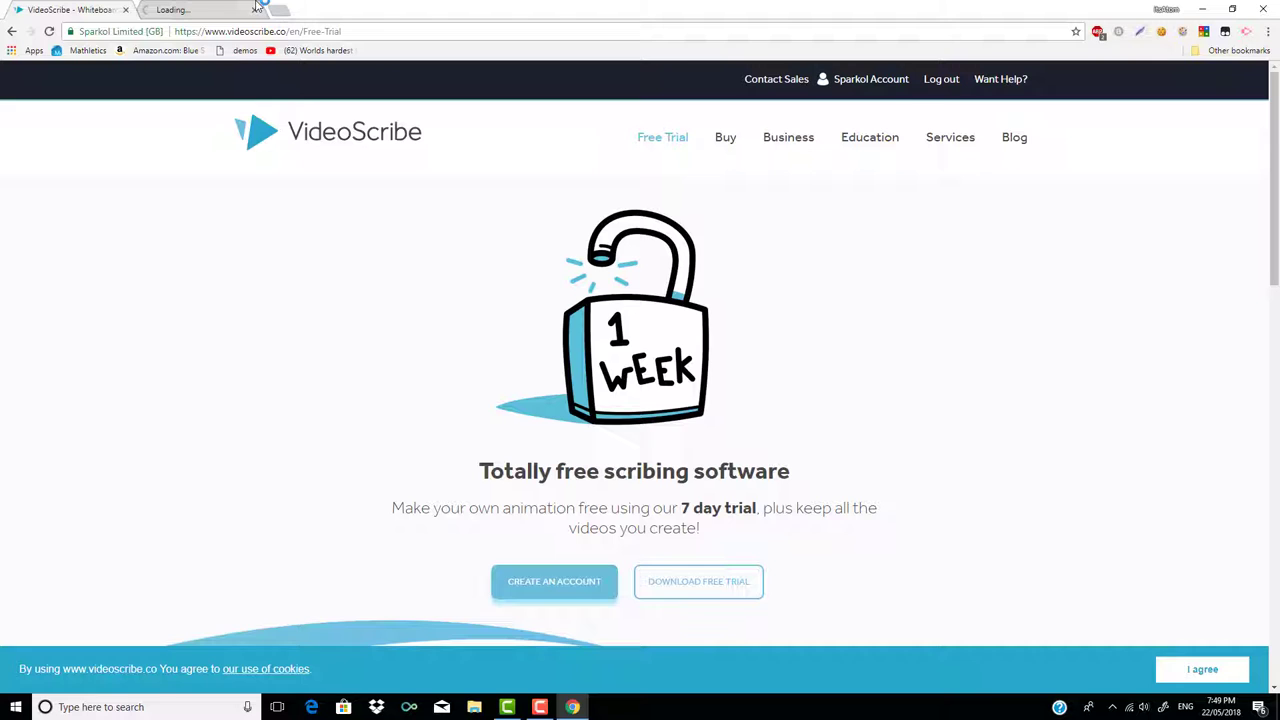
click(255, 10)
click(753, 582)
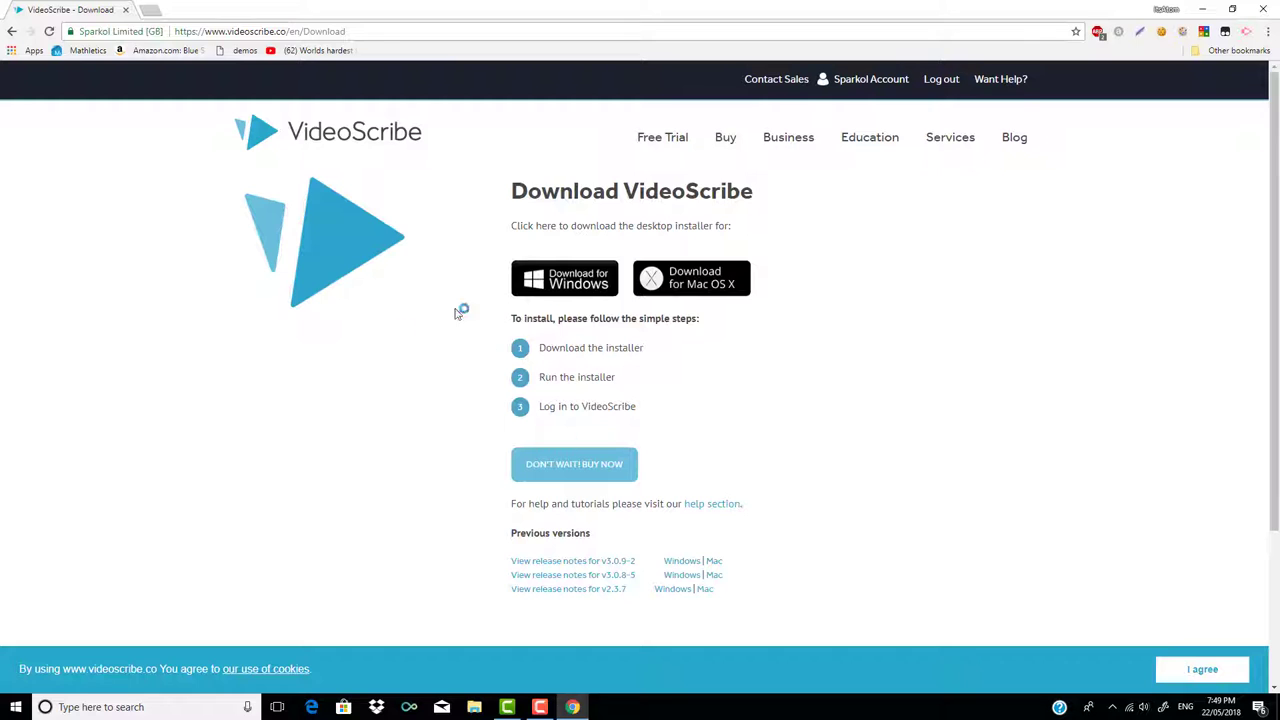
click(125, 10)
click(18, 583)
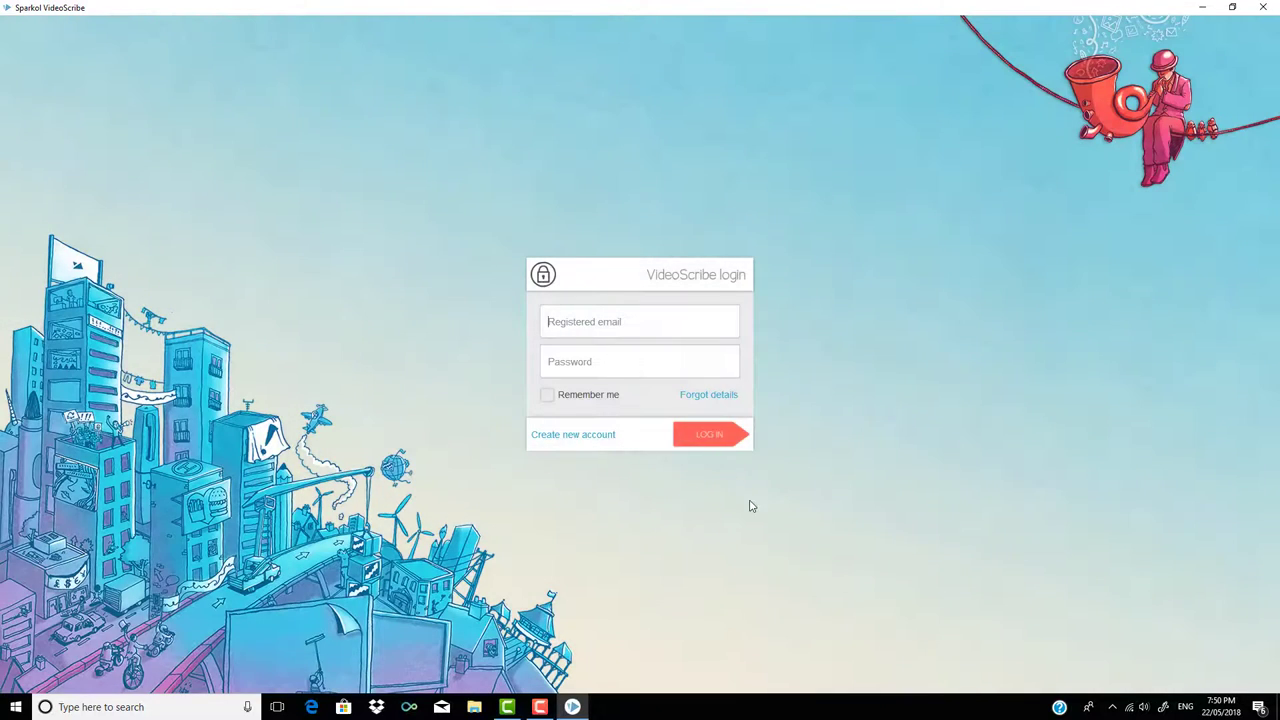
Get past the login and update prompts and create a project with the red + tile.
mouse_move(524, 712)
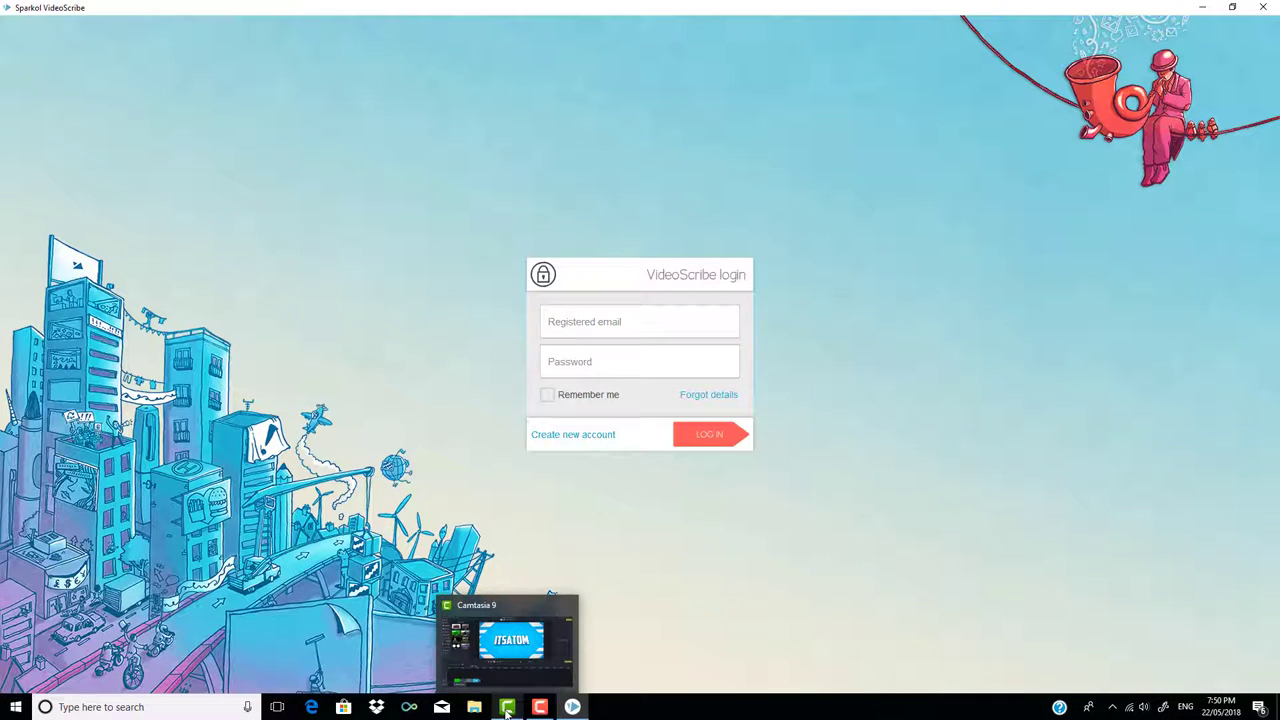
click(539, 707)
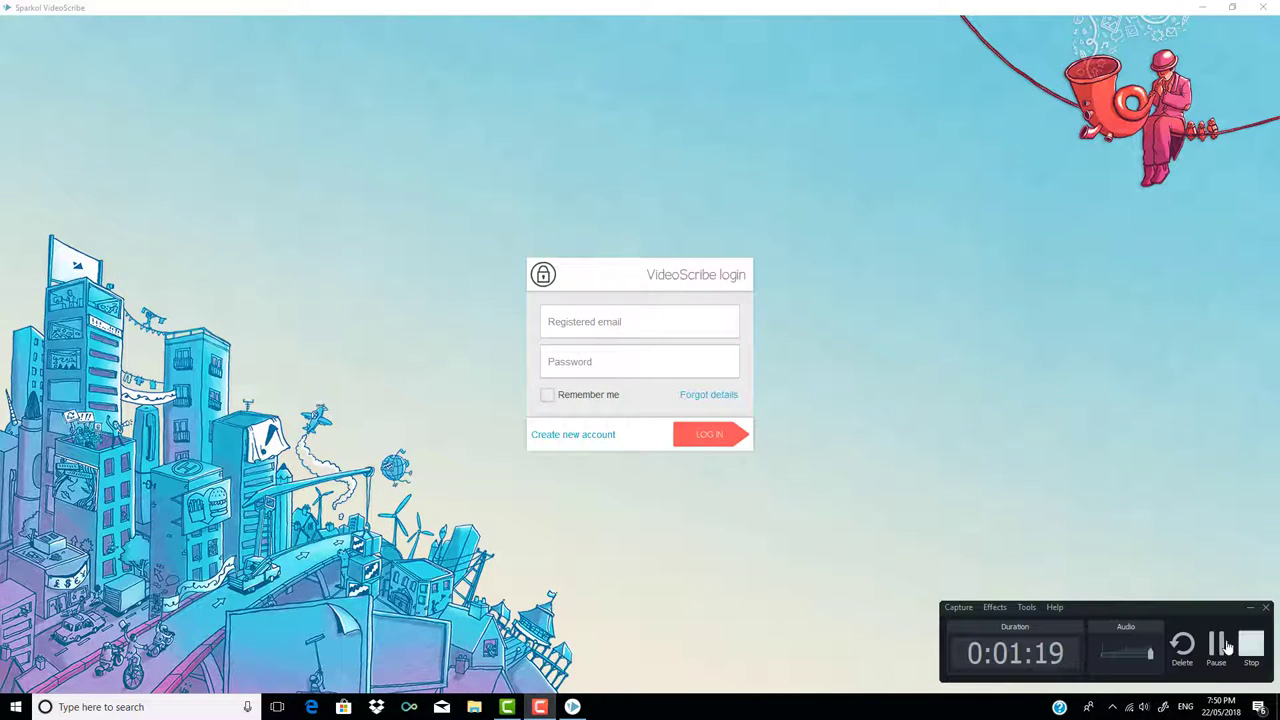
click(1220, 646)
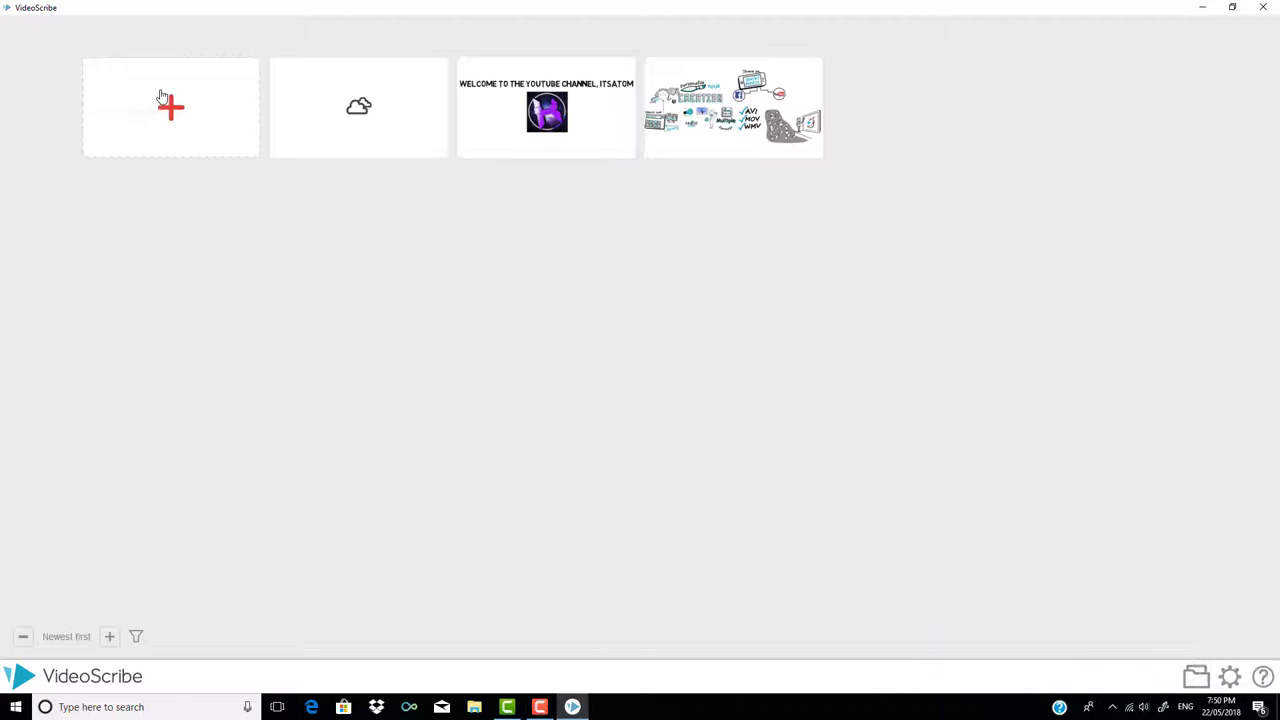
click(164, 99)
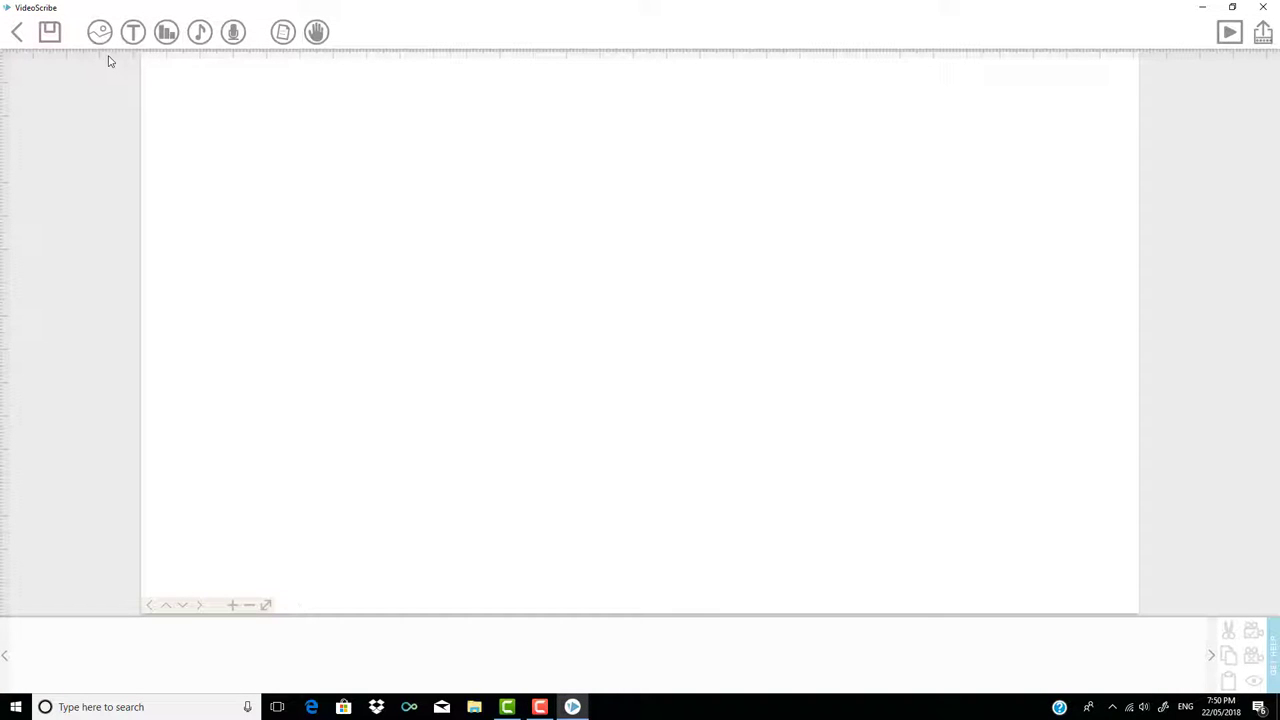
Open the music library and browse to an MP3 in the Music > YouTube Music folder.
click(199, 32)
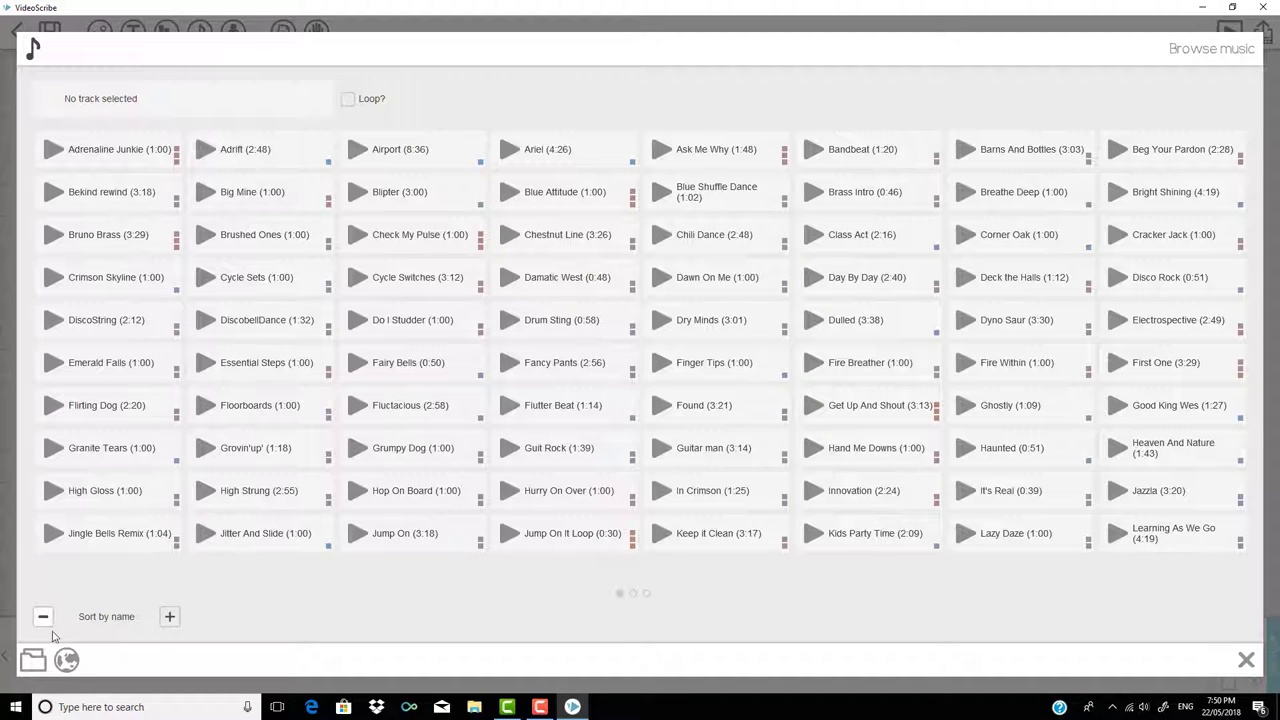
click(33, 661)
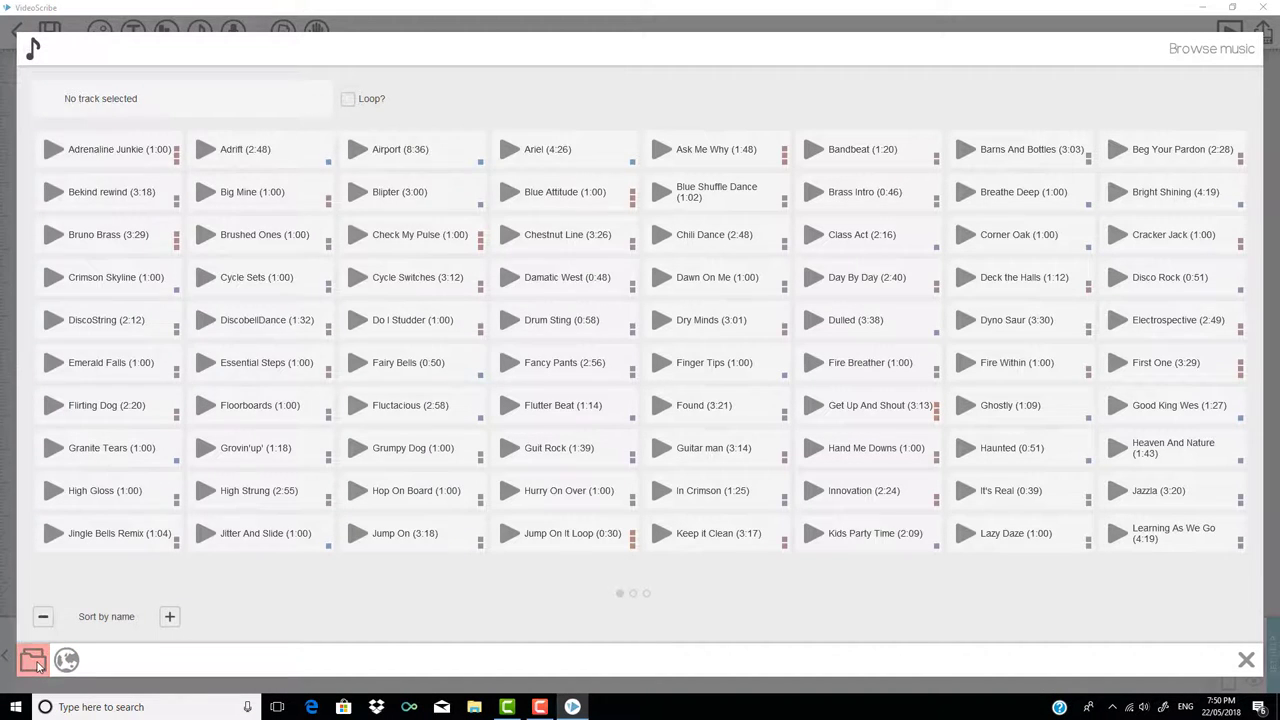
scroll(50, 262, down, 3)
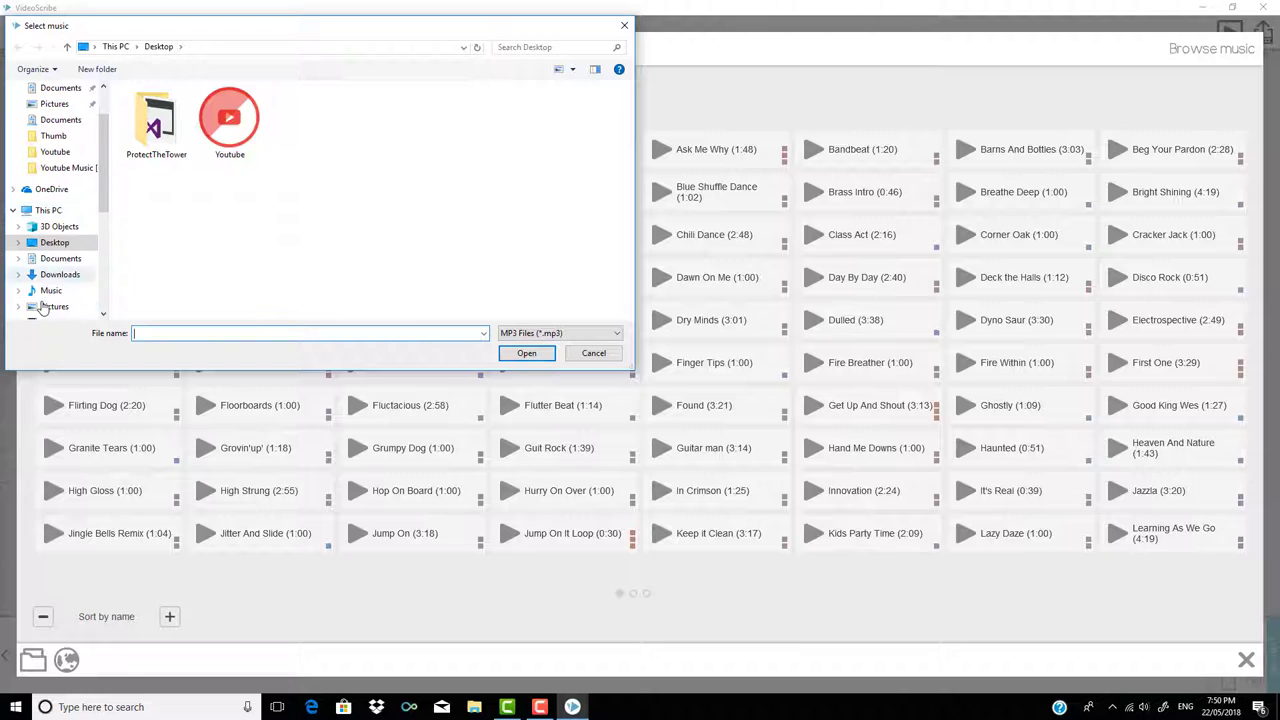
click(50, 290)
click(200, 177)
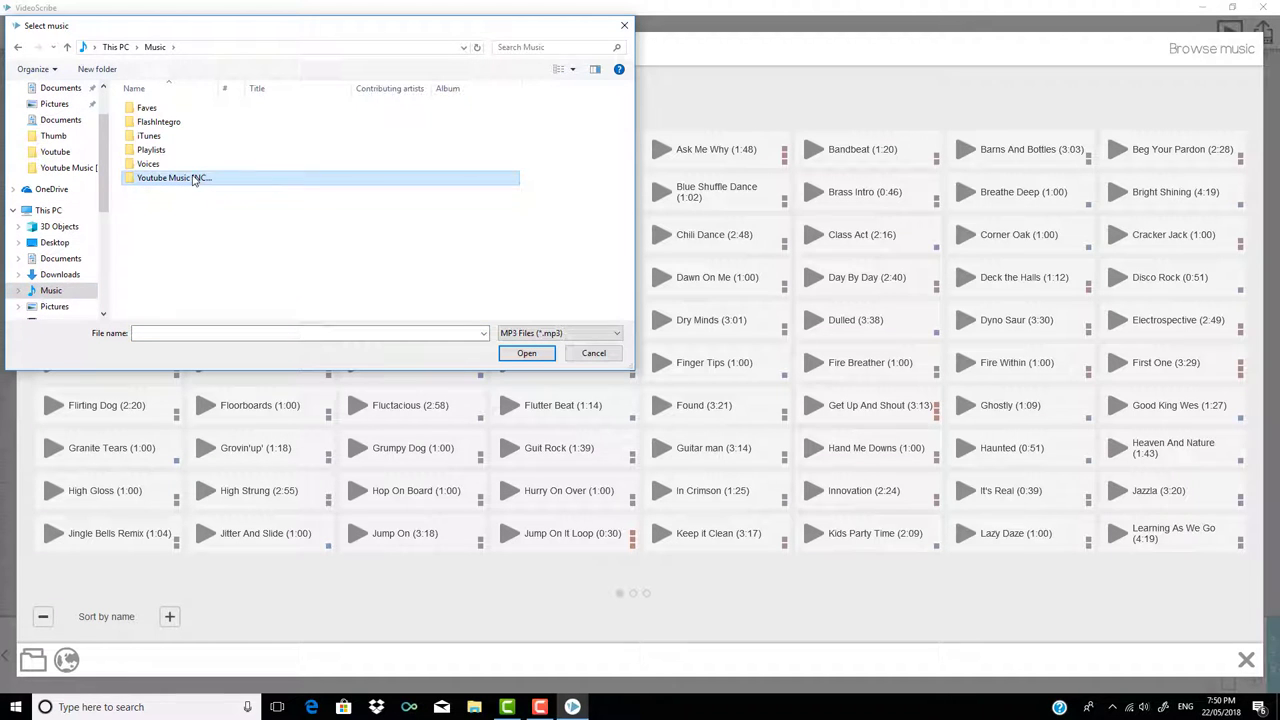
double_click(150, 177)
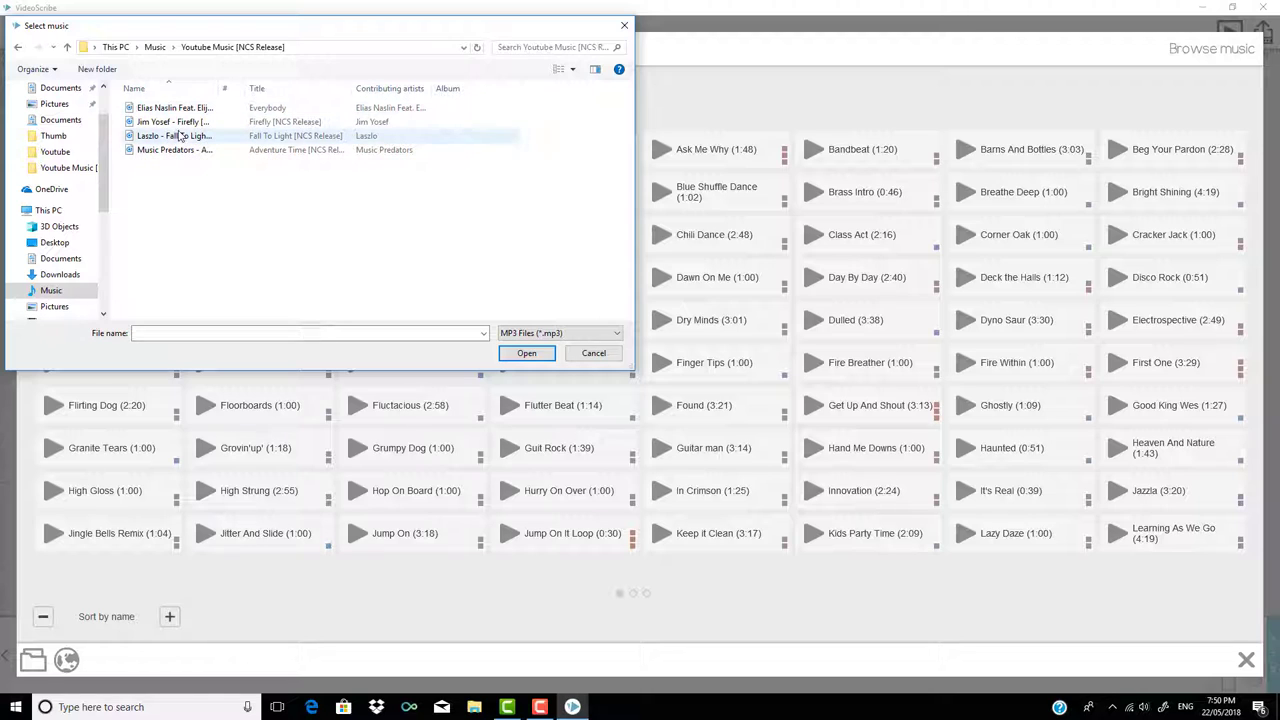
click(243, 112)
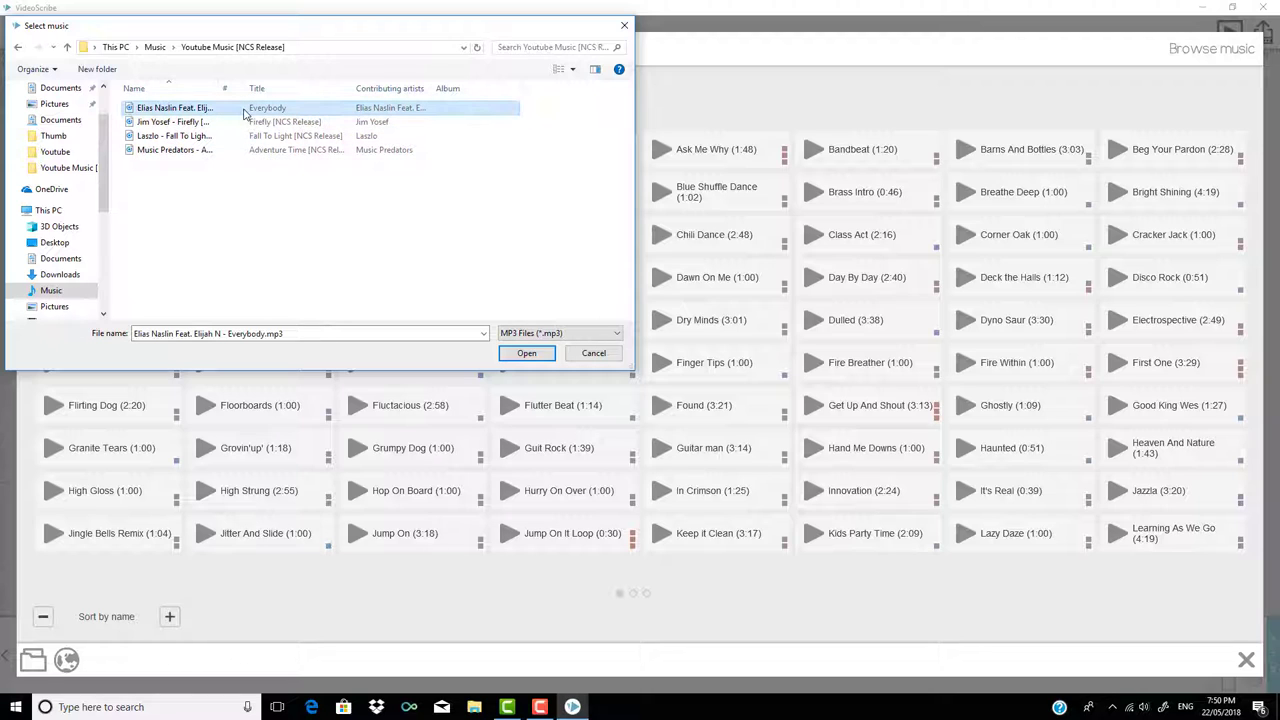
Cancel the file import and set the built-in 'Bekind rewind' (3:18) track as background music.
click(55, 212)
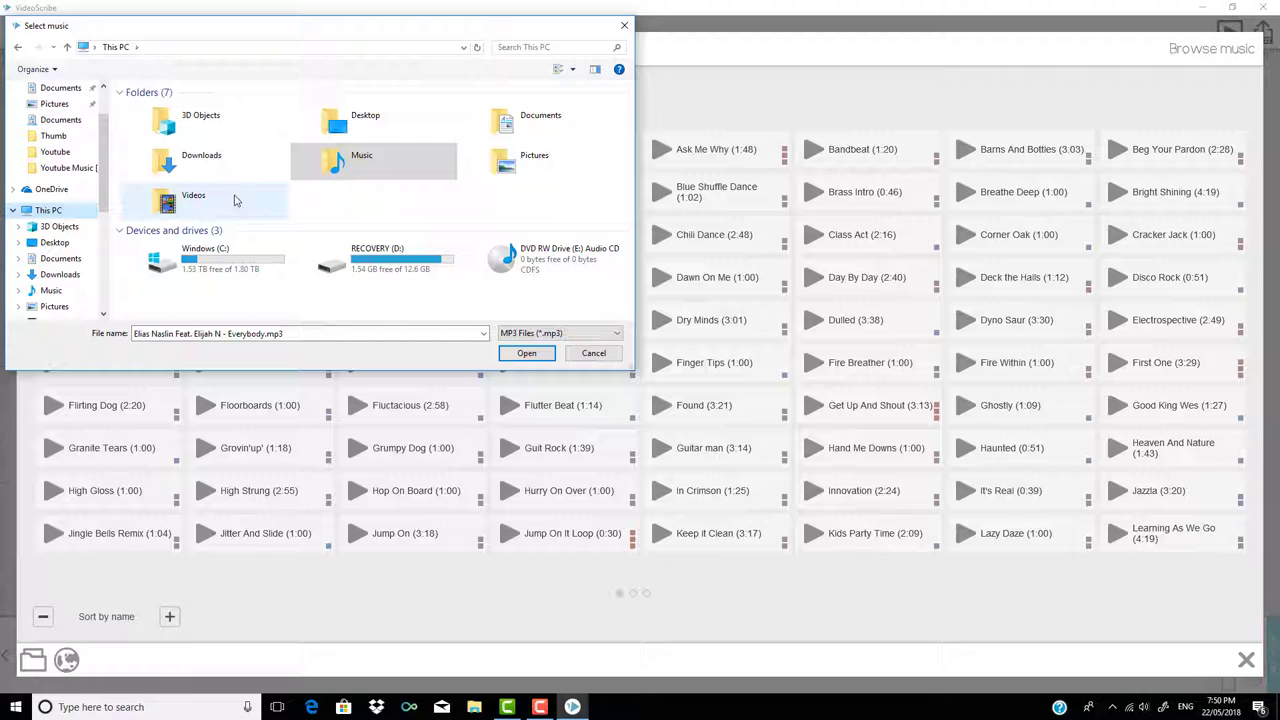
click(598, 356)
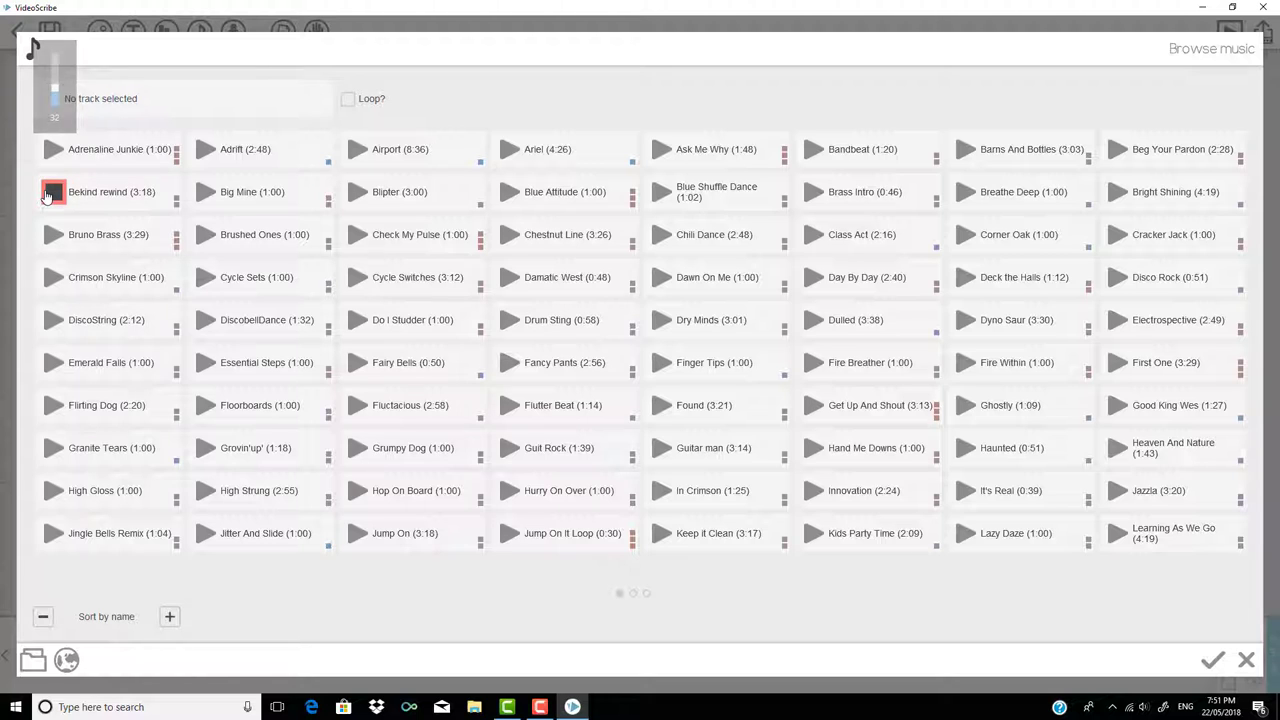
click(104, 195)
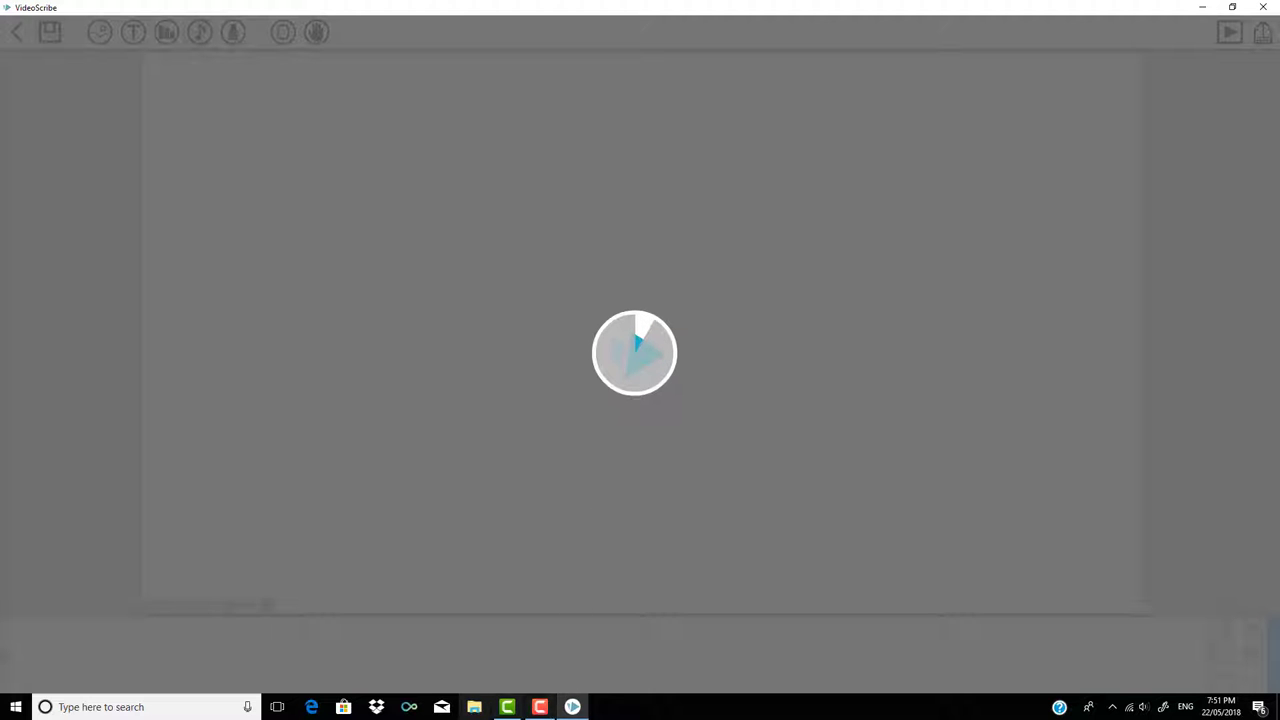
click(540, 665)
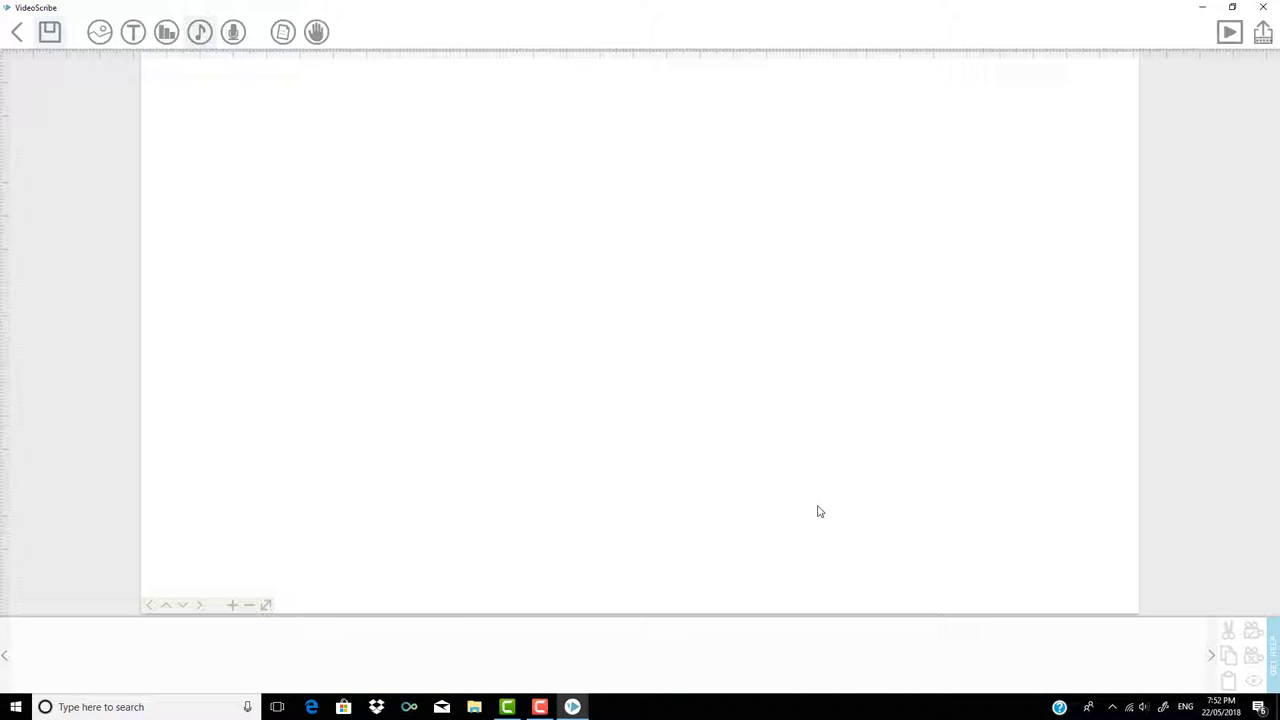
Add the intro greeting text with the creator's name, enlarge it across the canvas, and preview it.
click(133, 32)
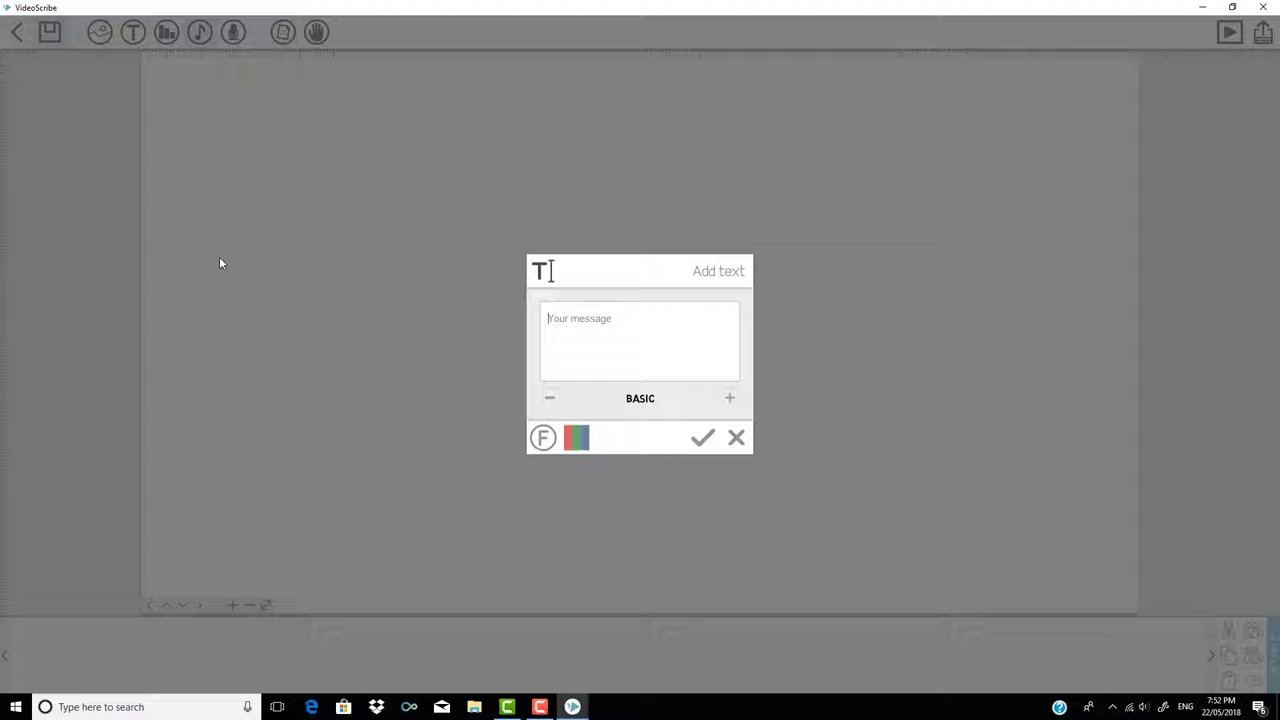
text(Hy)
click(703, 438)
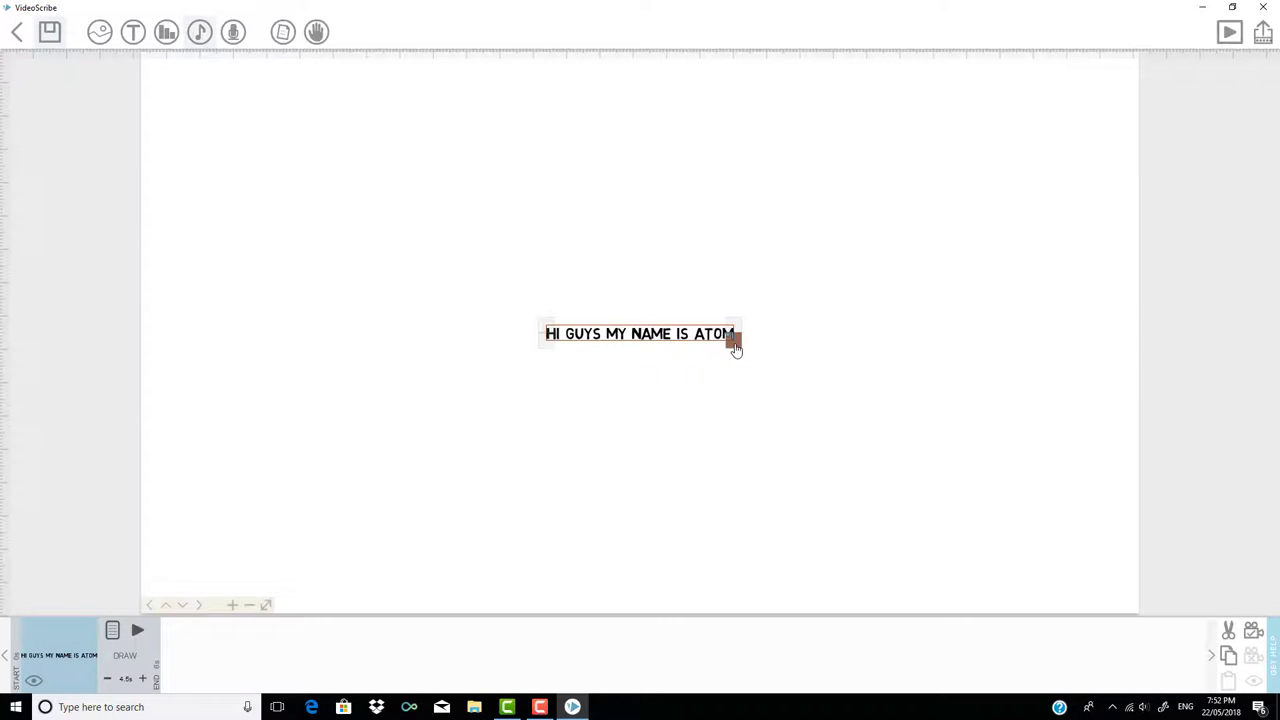
drag(731, 340, 808, 128)
scroll(772, 370, up, 3)
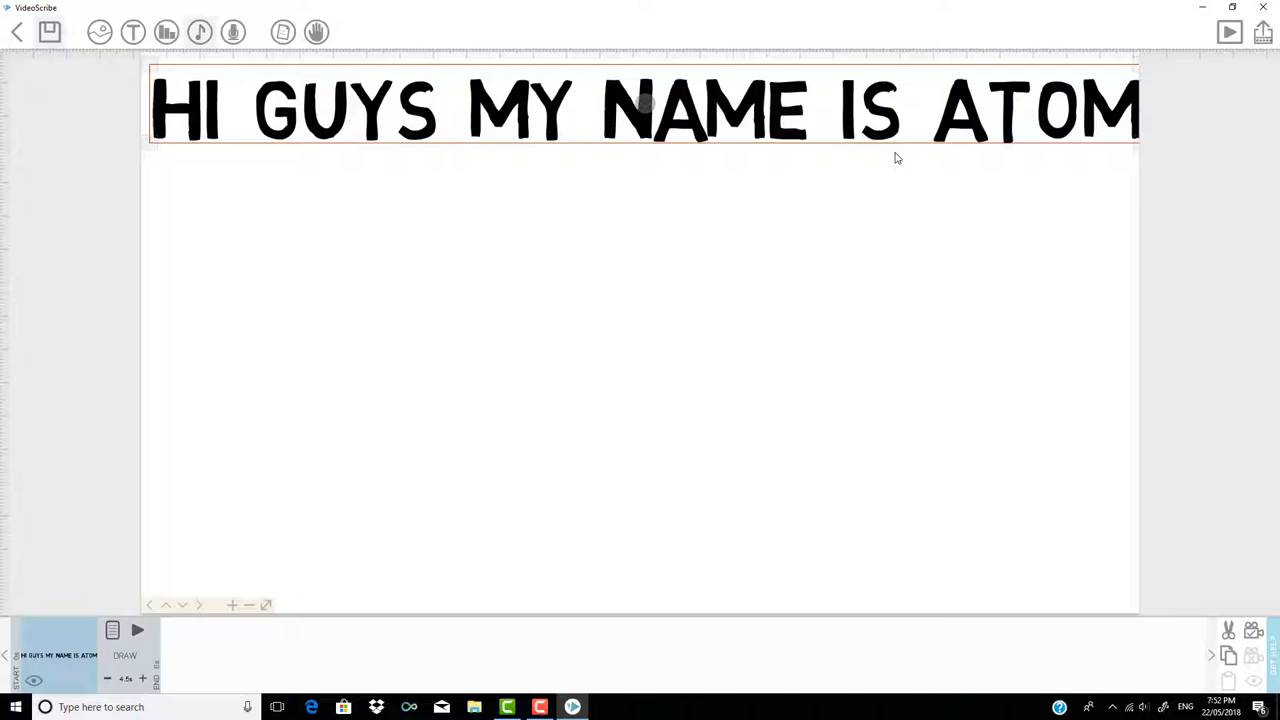
click(1230, 32)
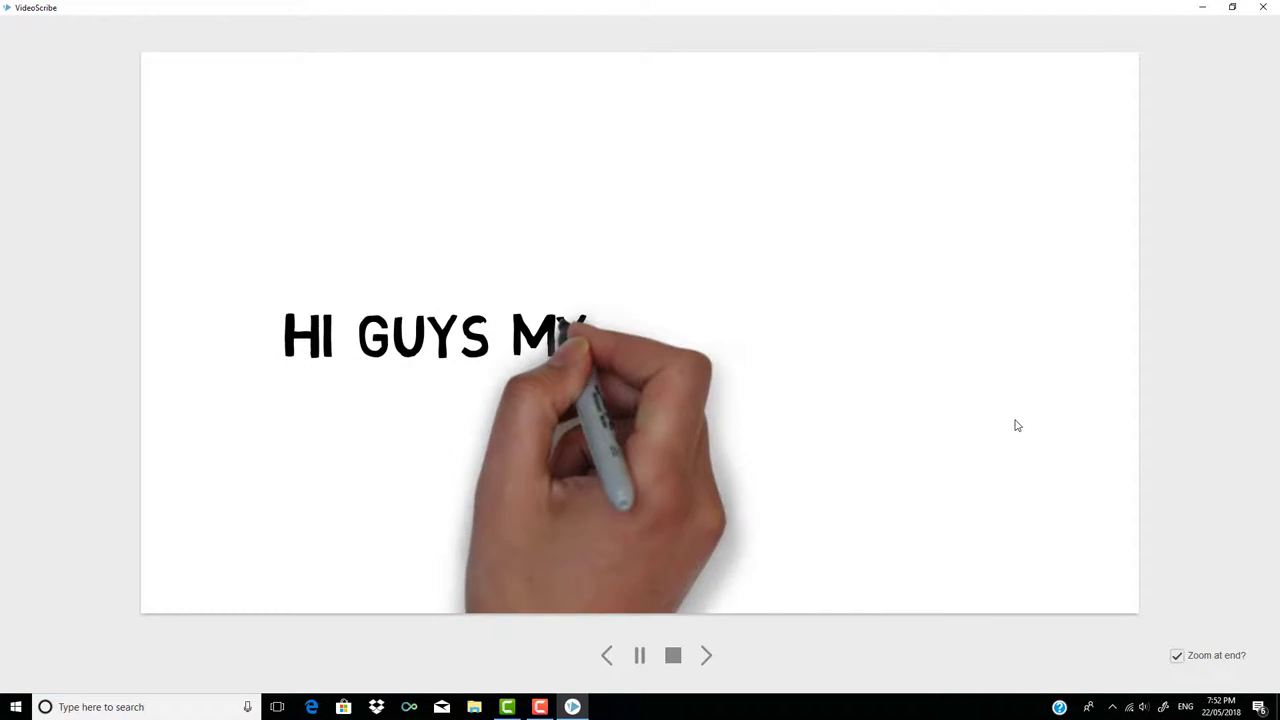
key(XF86AudioLowerVolume)
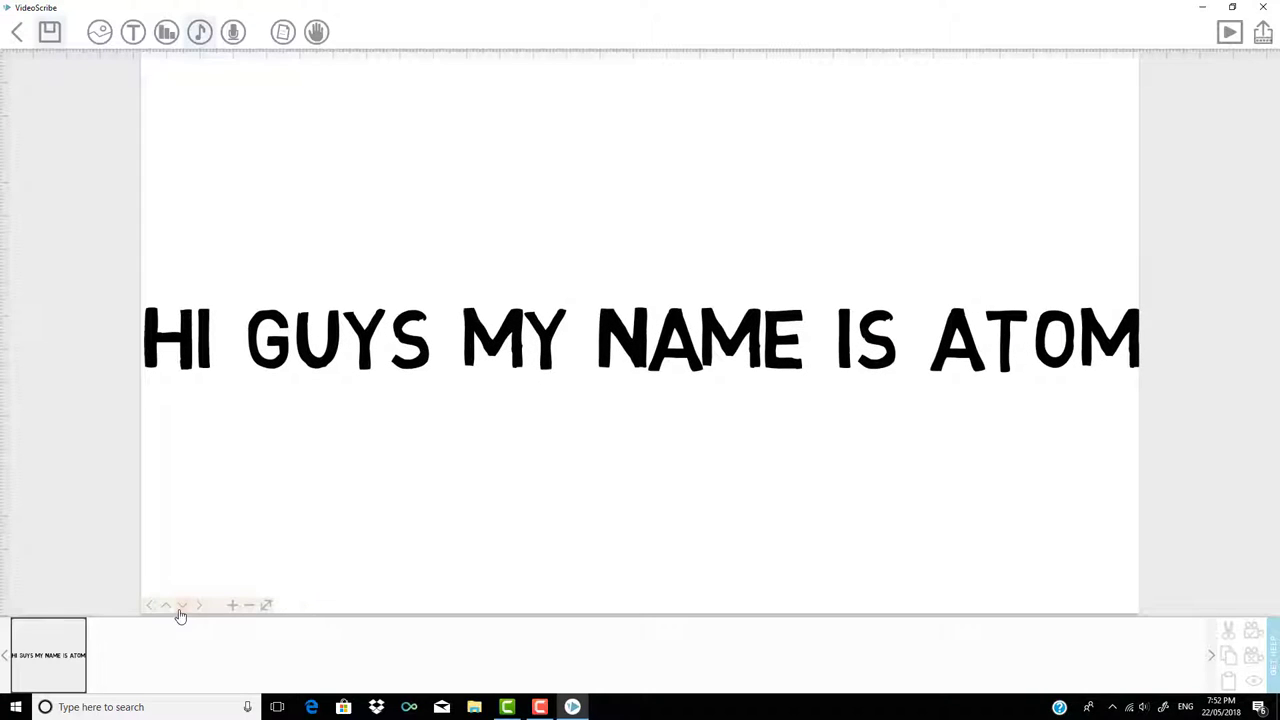
Add 'TODAY I WILL BE DOING A TUTORIAL' on two lines, enlarged at the canvas top-left.
click(183, 607)
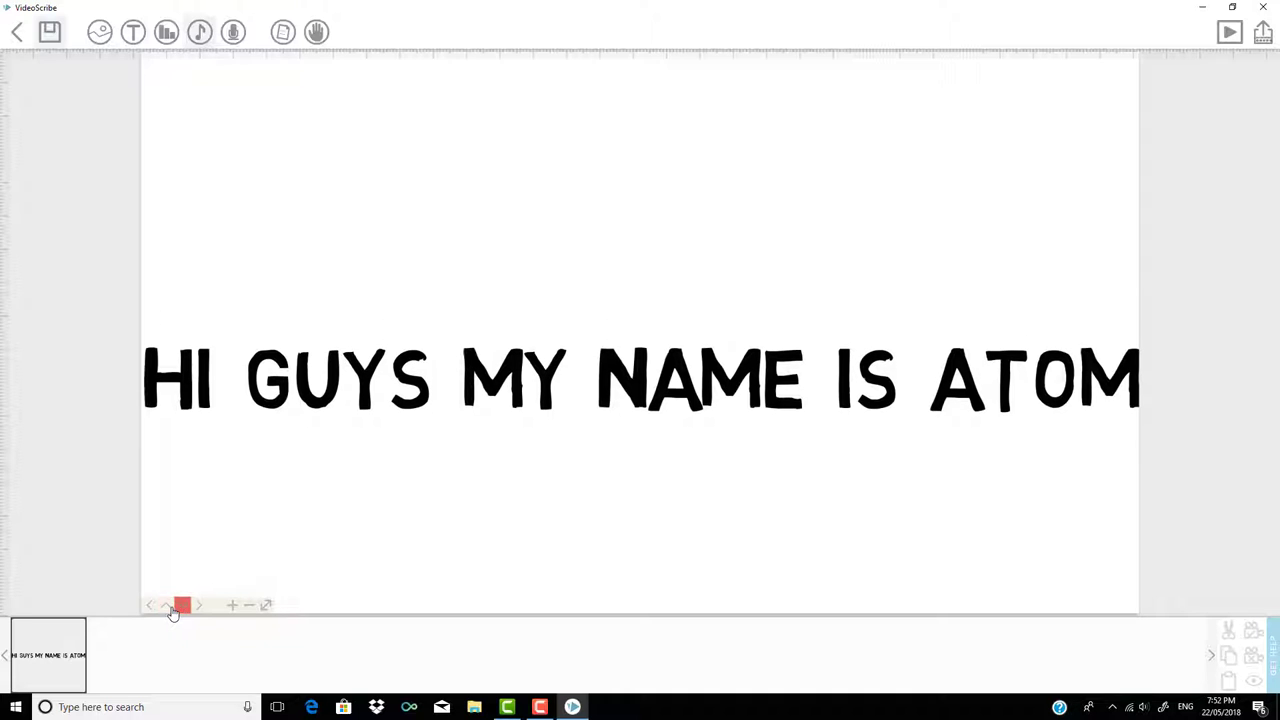
click(167, 606)
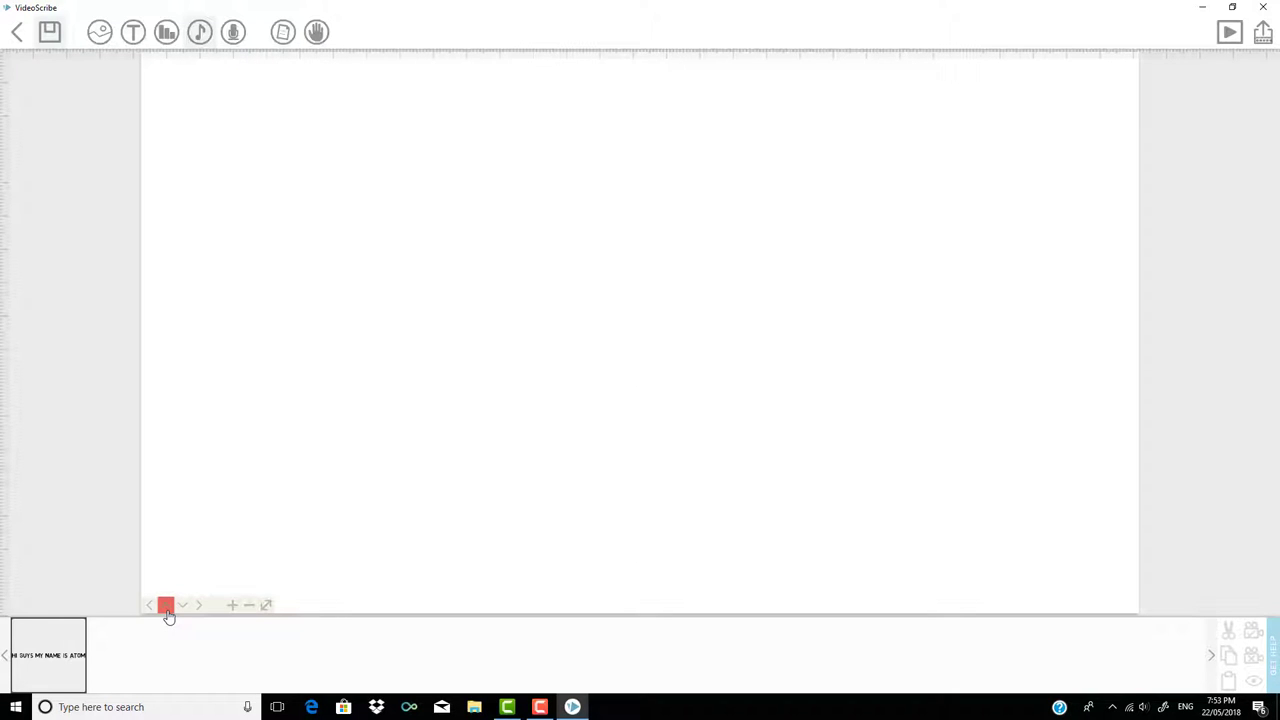
click(133, 32)
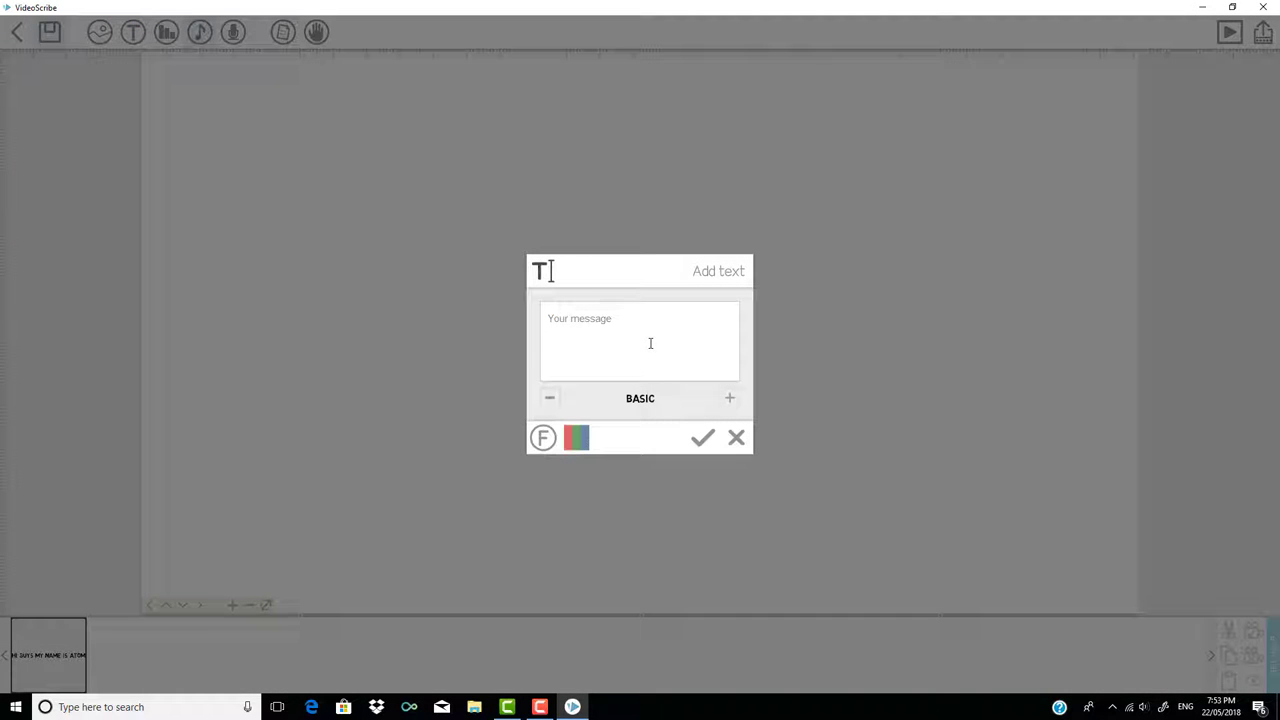
text(Today i will be doing a tutorial)
key(Return)
click(702, 437)
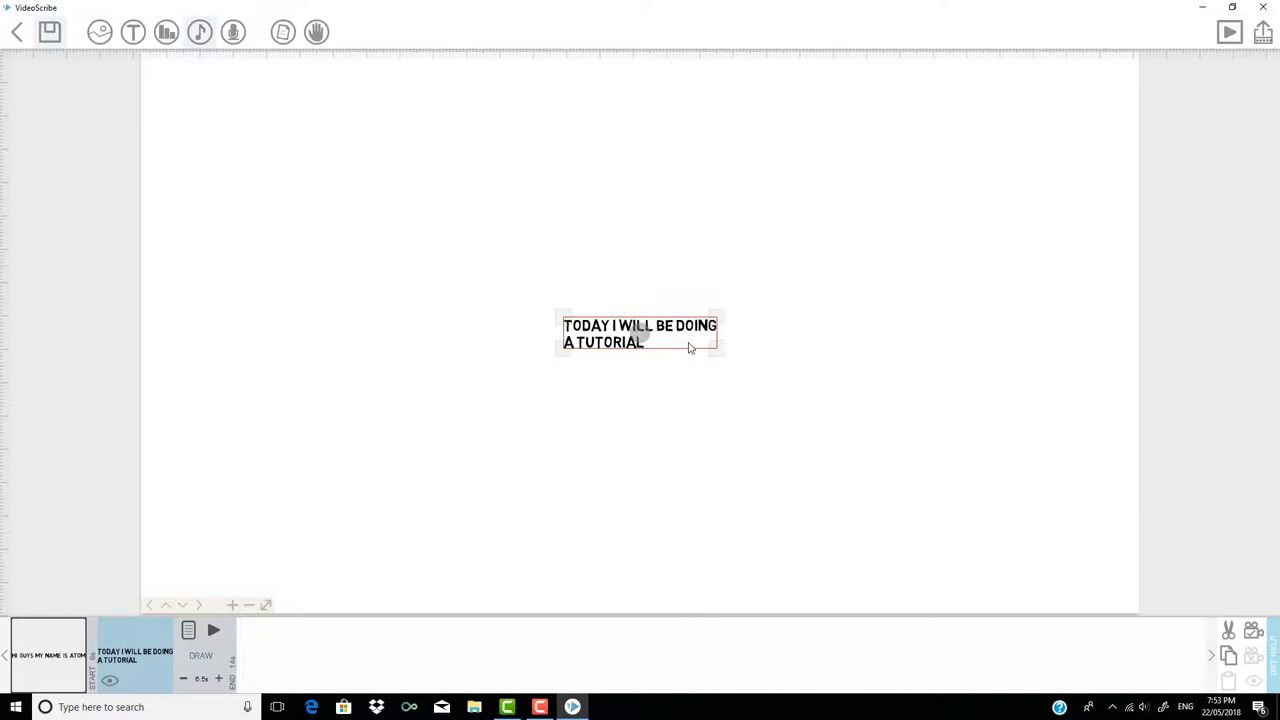
drag(718, 352, 980, 400)
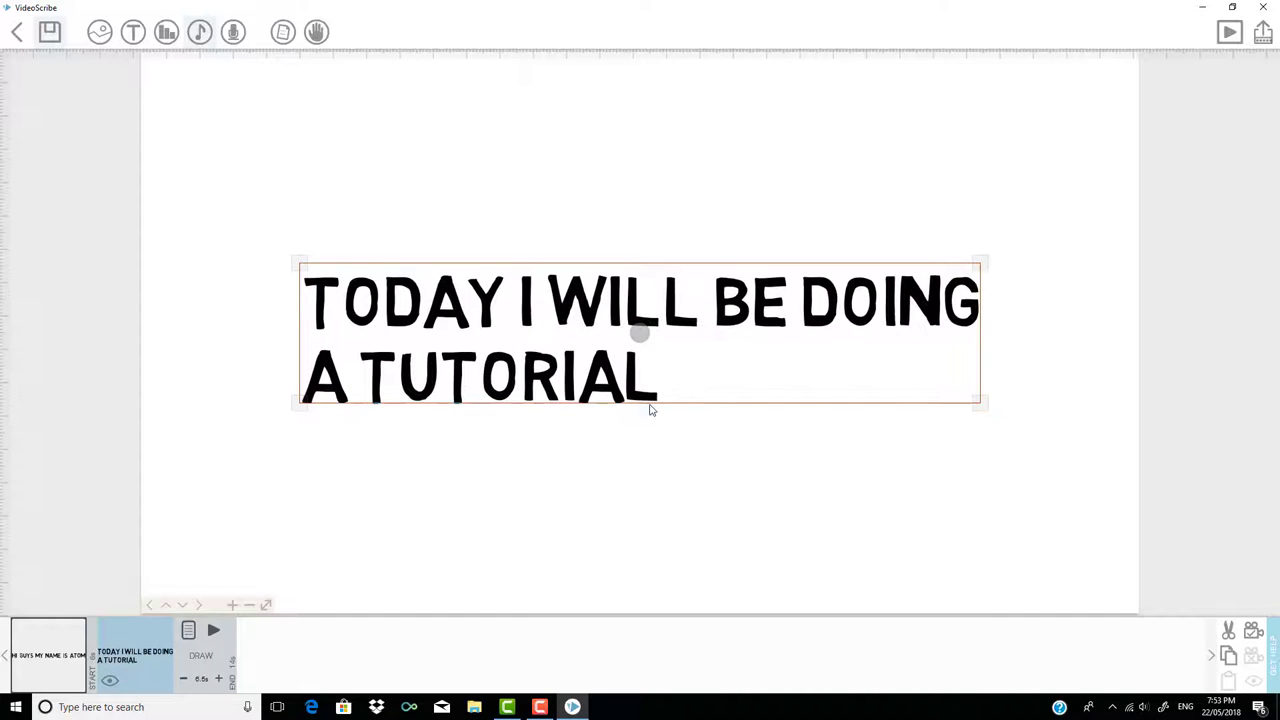
click(704, 254)
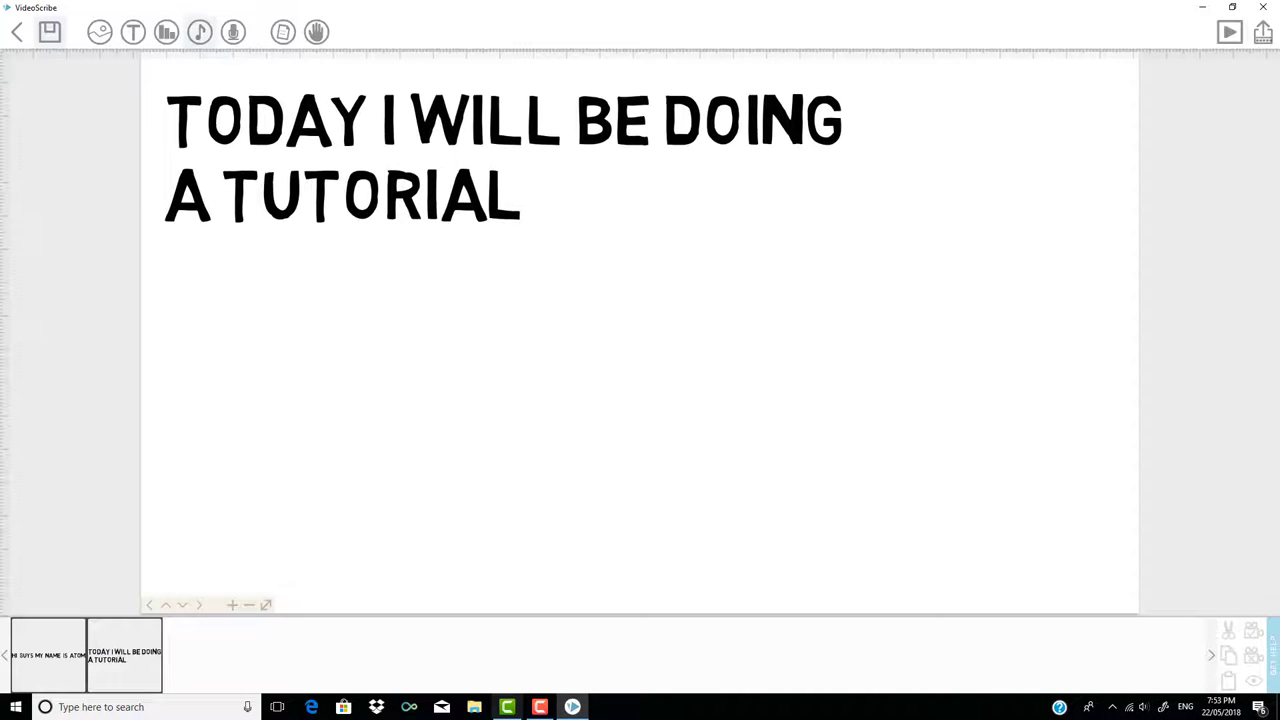
Add the standing businessman image from the People category of the image library.
click(99, 34)
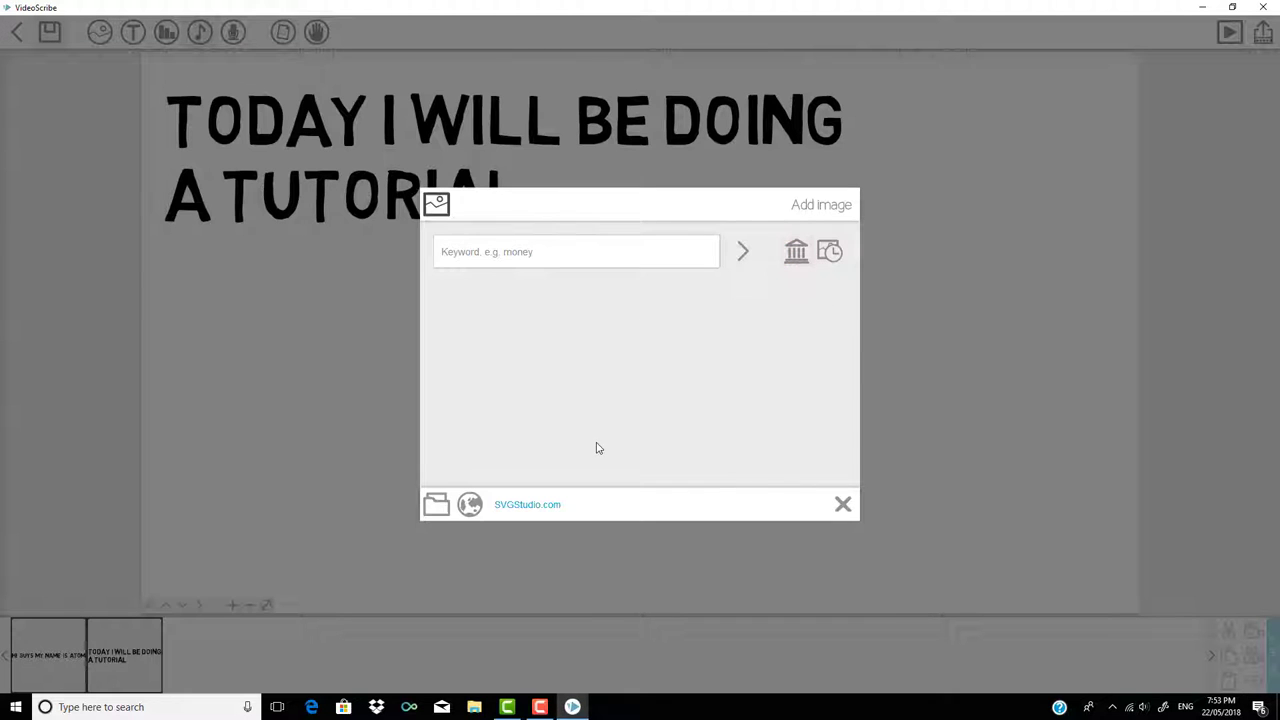
click(537, 381)
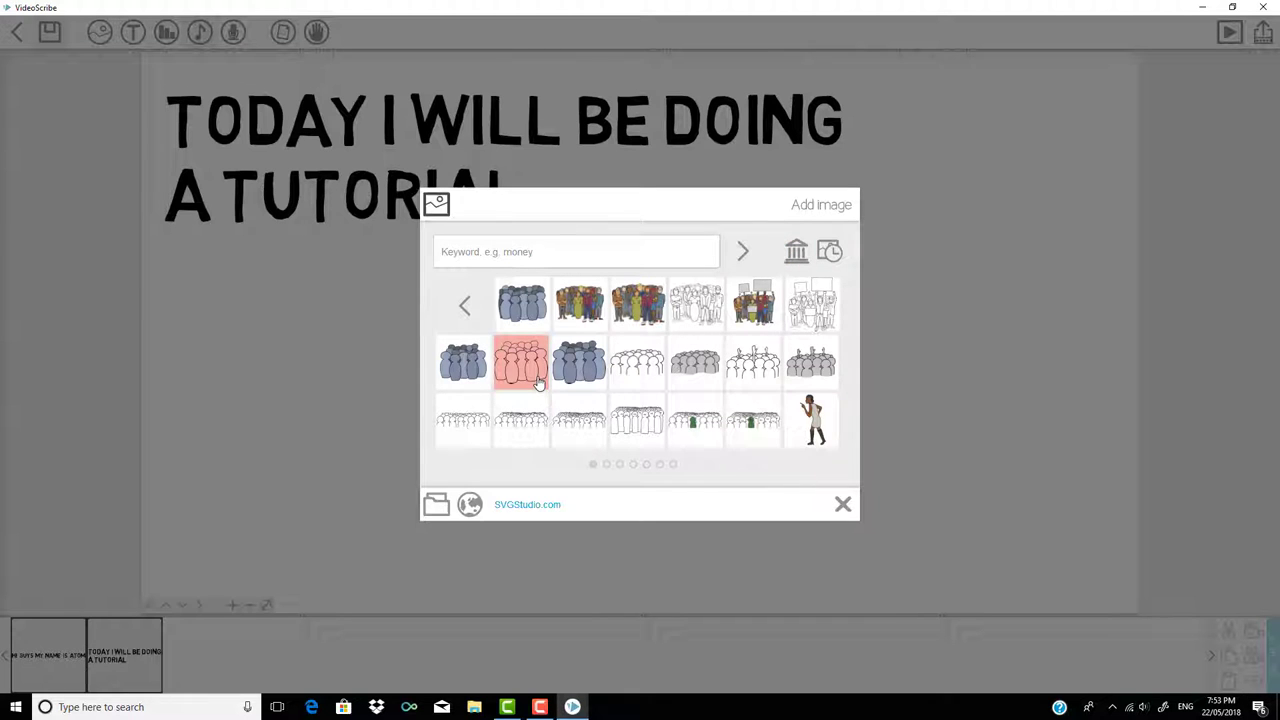
scroll(577, 370, down, 2)
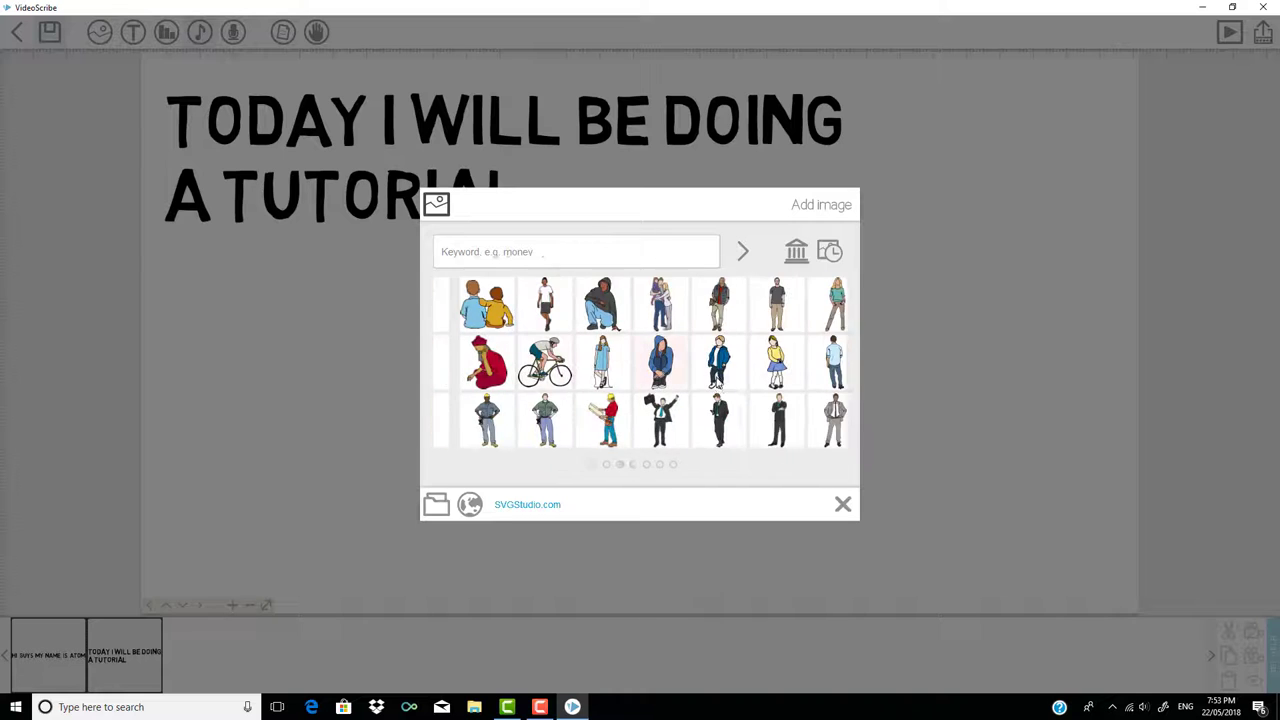
scroll(645, 378, up, 1)
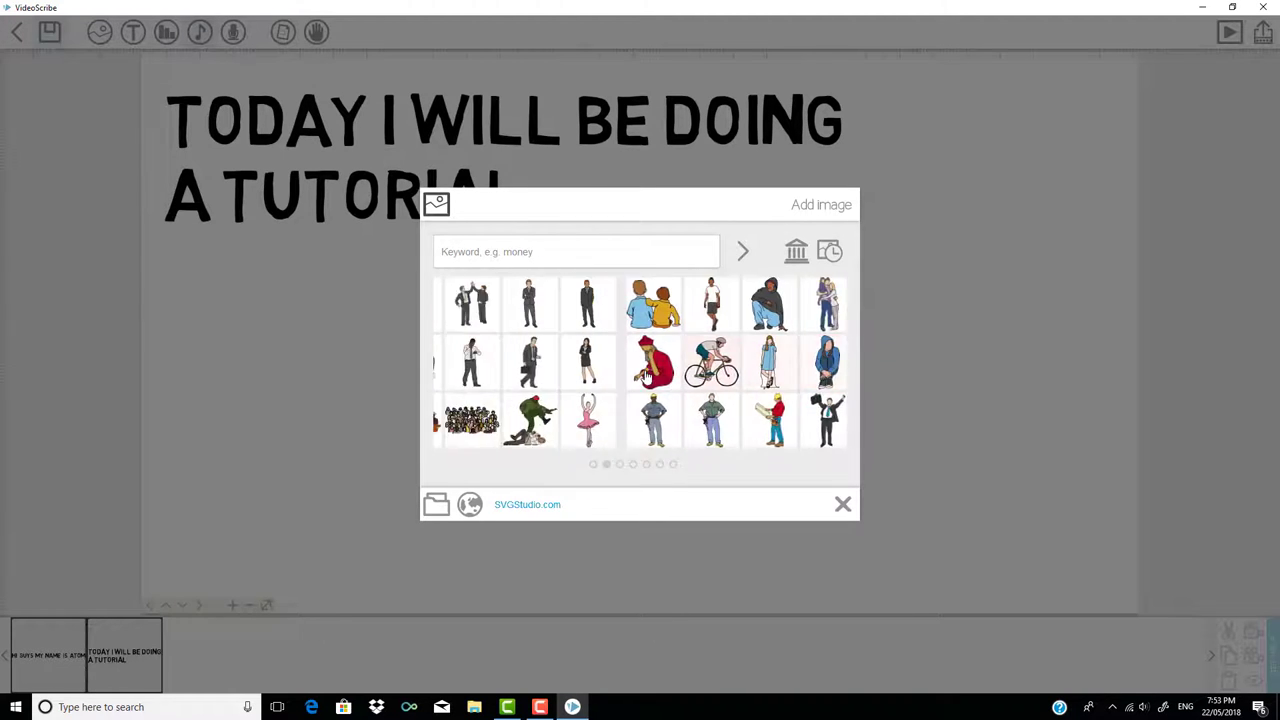
scroll(700, 395, down, 1)
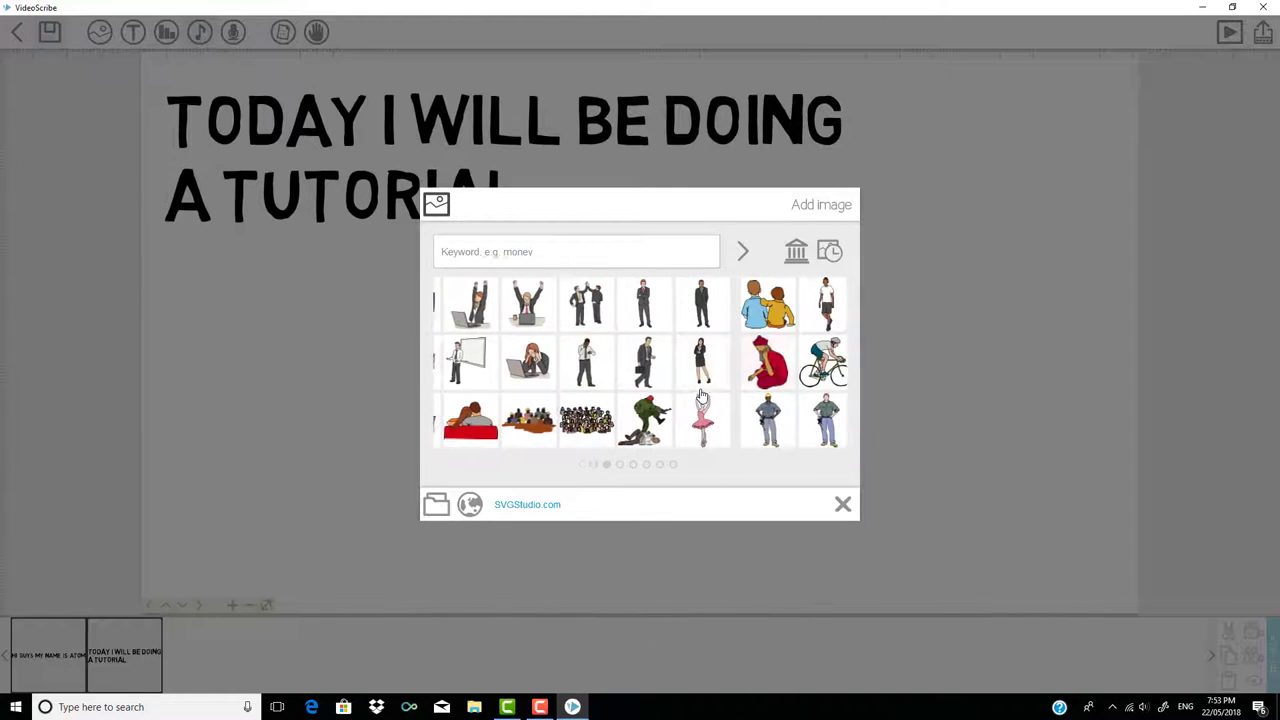
scroll(708, 370, up, 1)
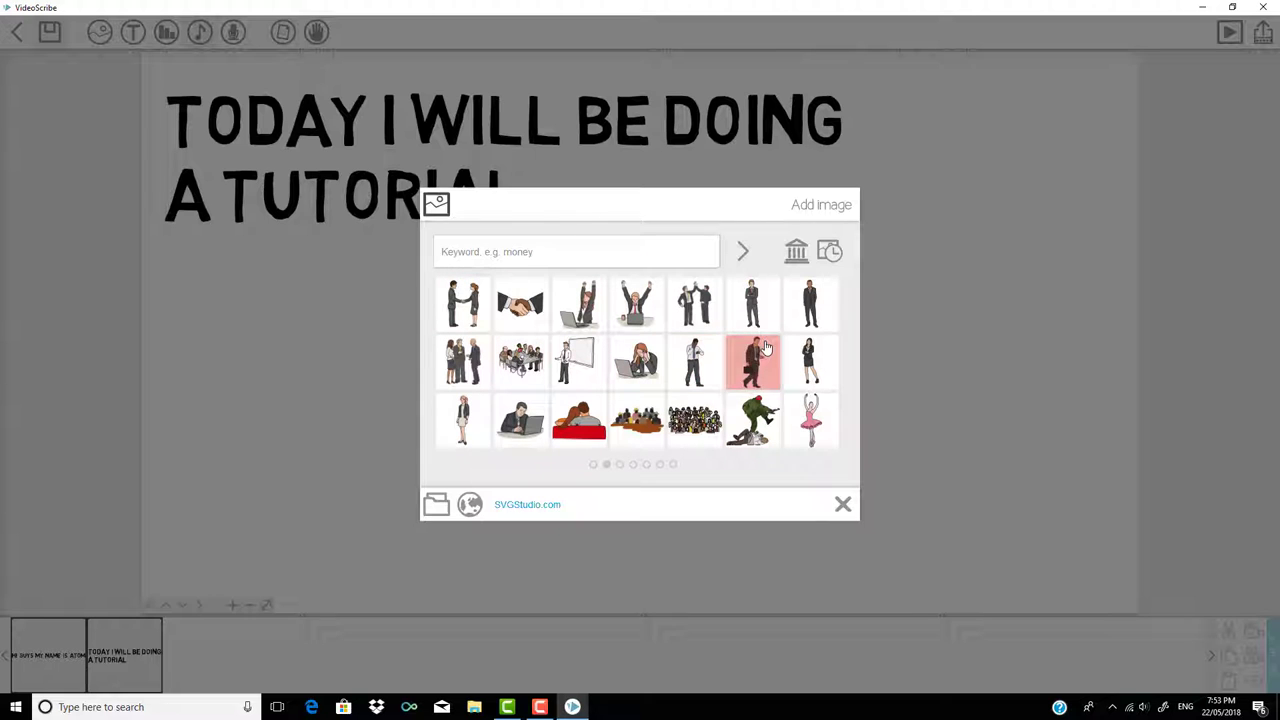
click(805, 303)
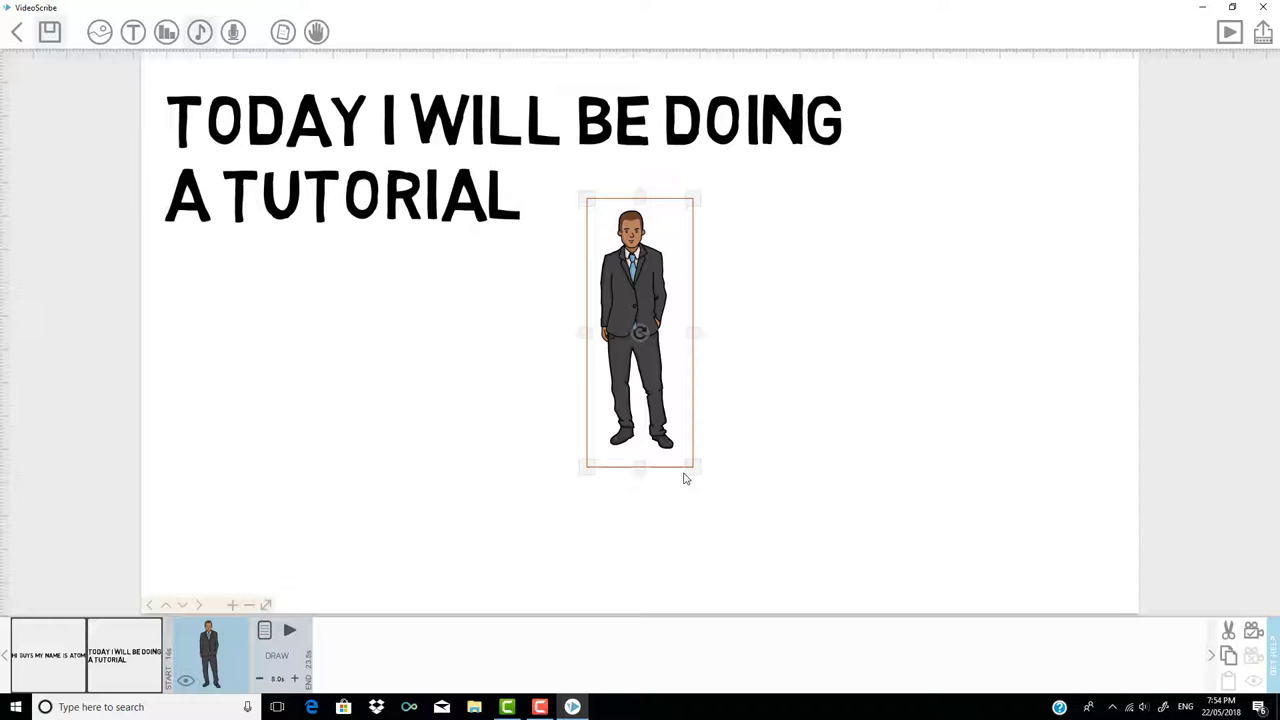
Enlarge the businessman to about twice his size, move him right, and preview the animation.
drag(691, 467, 1075, 576)
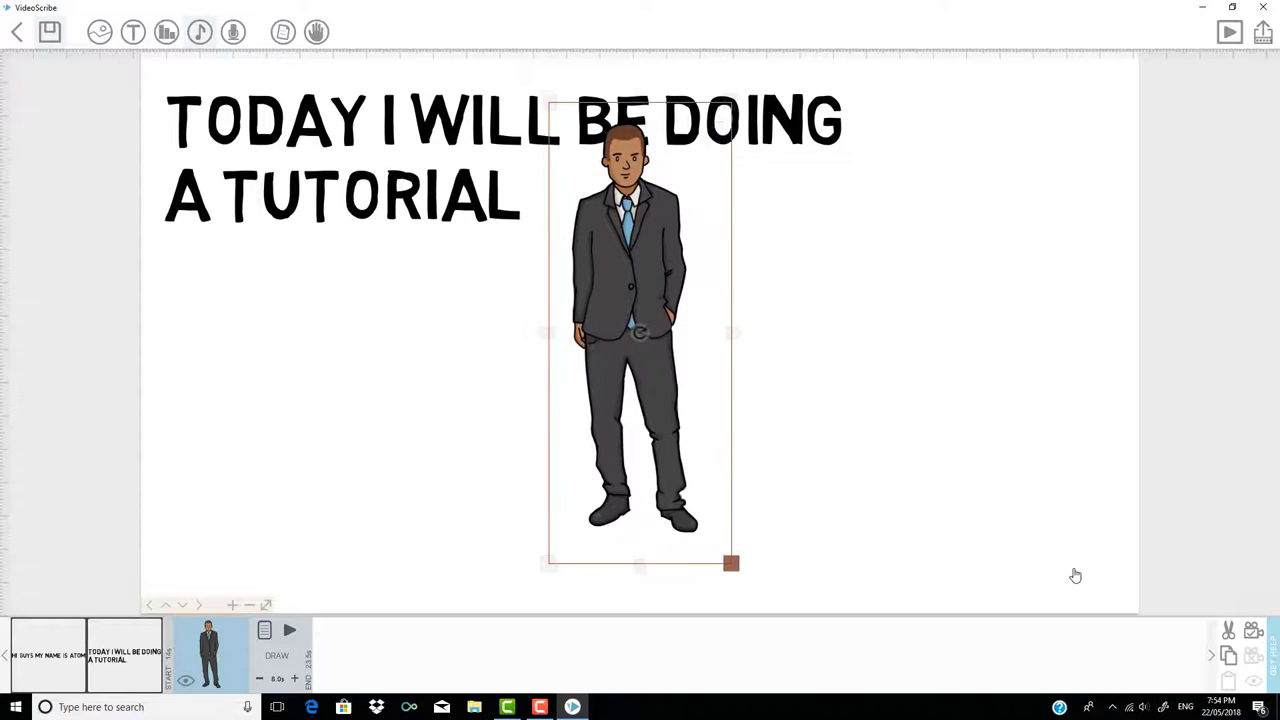
drag(684, 349, 1030, 363)
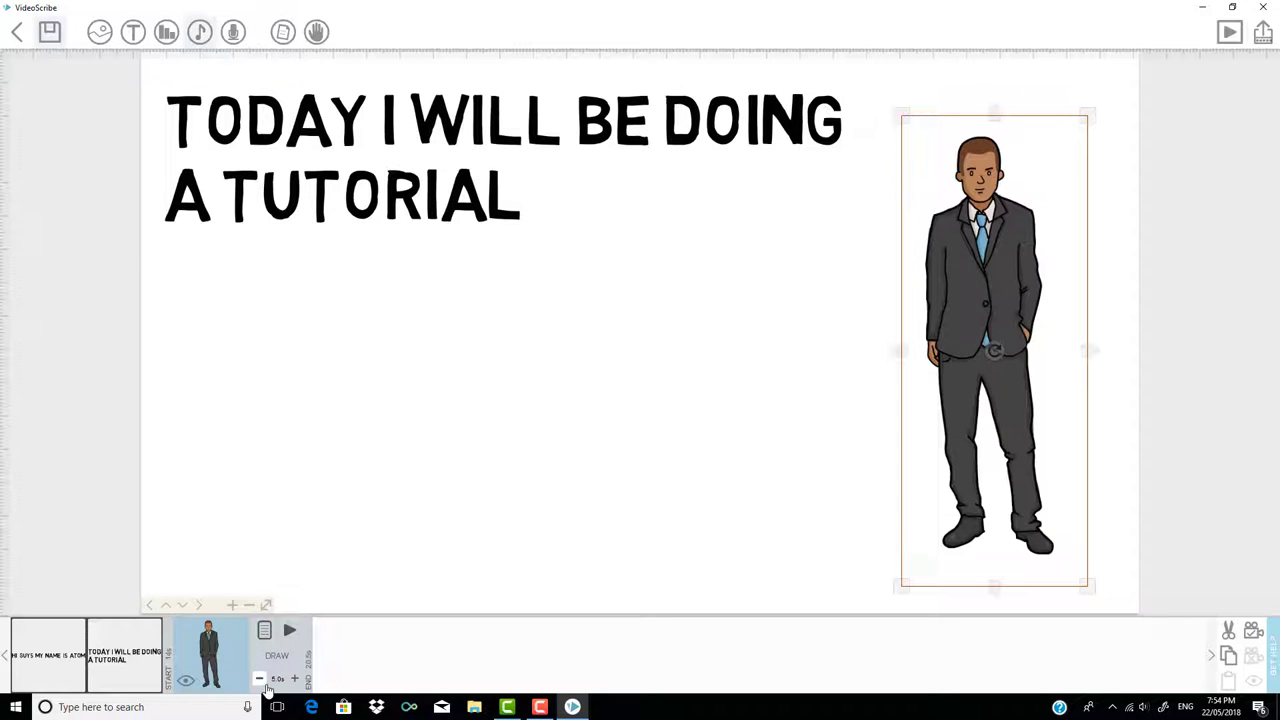
click(1222, 36)
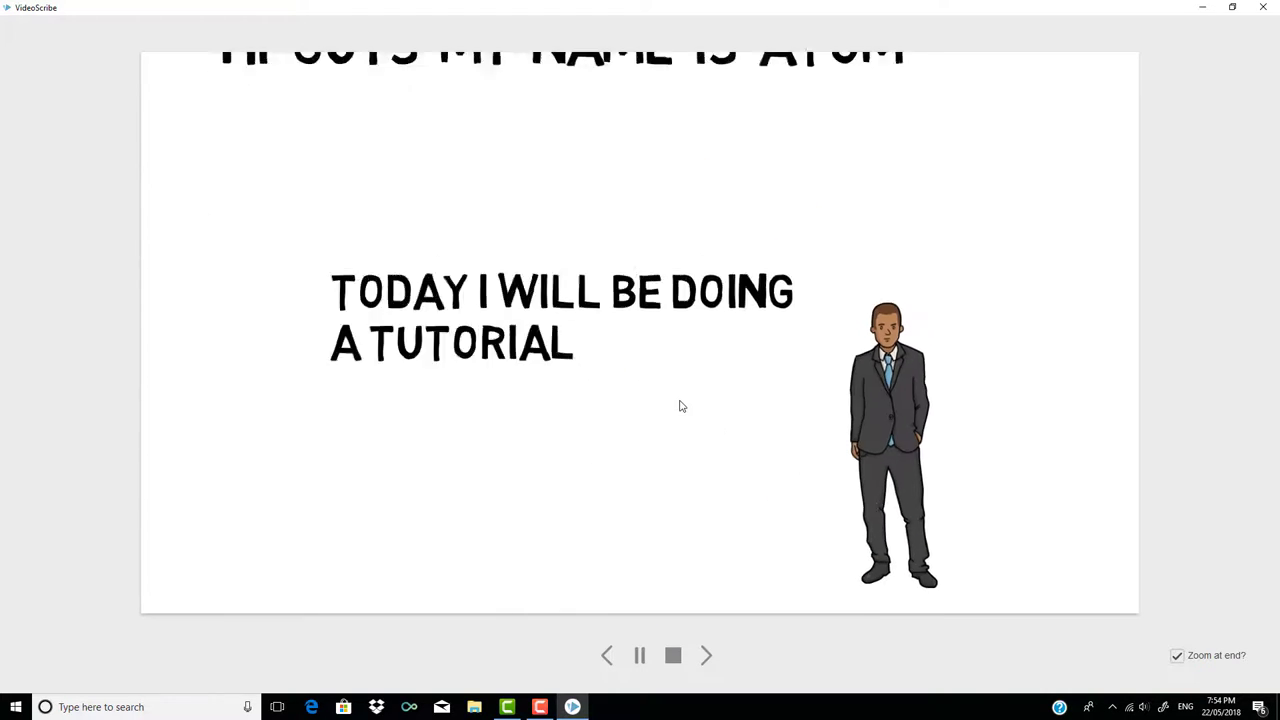
Exit the finished preview back to the editor.
click(672, 655)
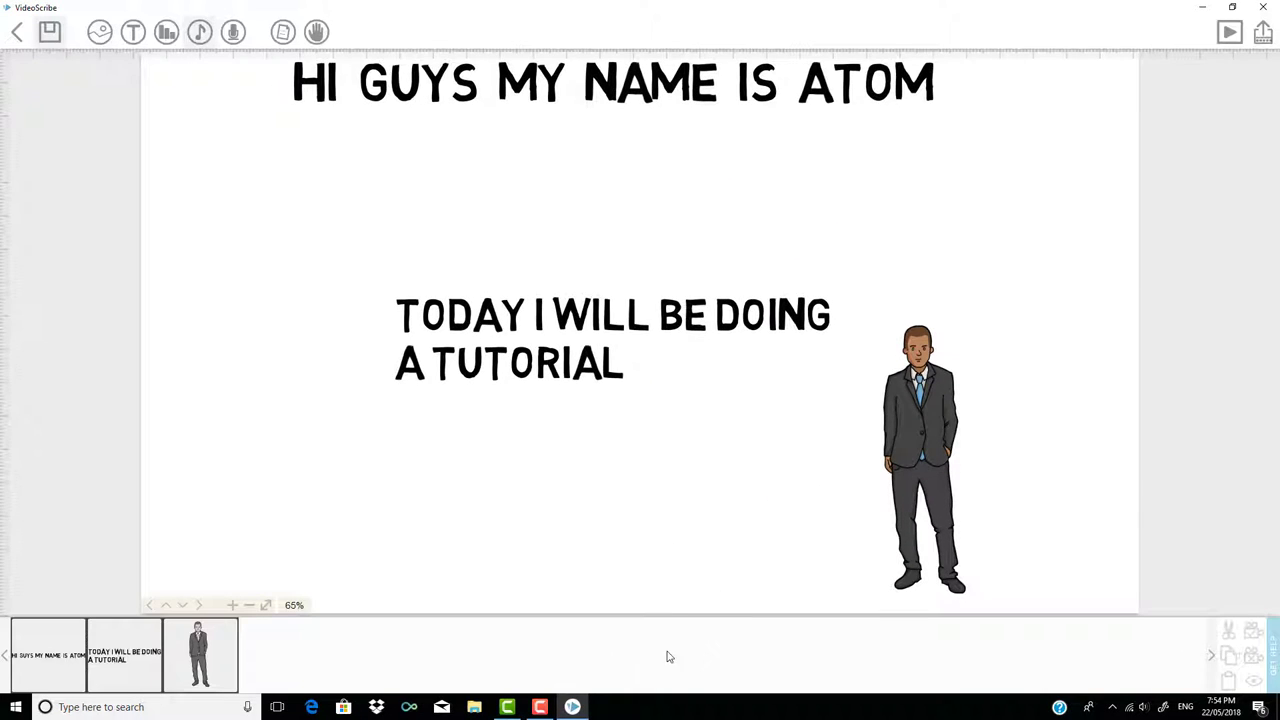
Pan to empty canvas space and add 'PLEASE REMEMBER TO LIKE AND SUBSCRIBE', enlarged to nearly full width.
click(141, 38)
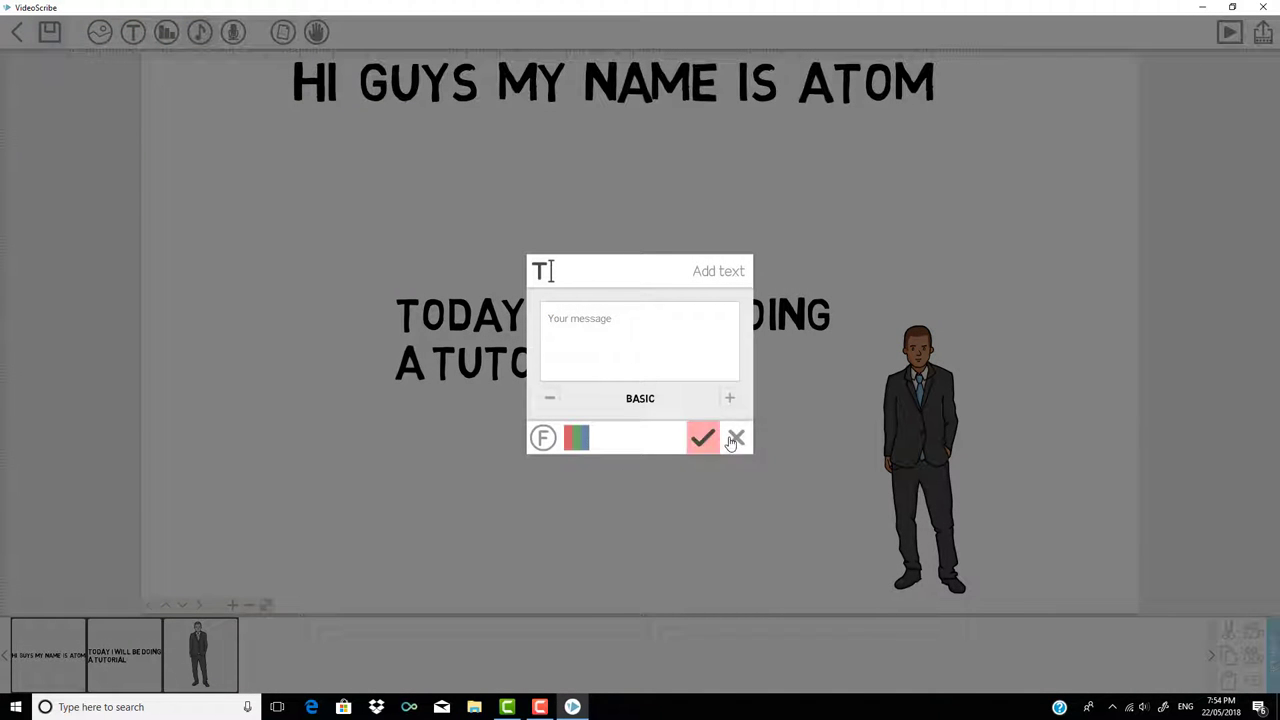
click(736, 439)
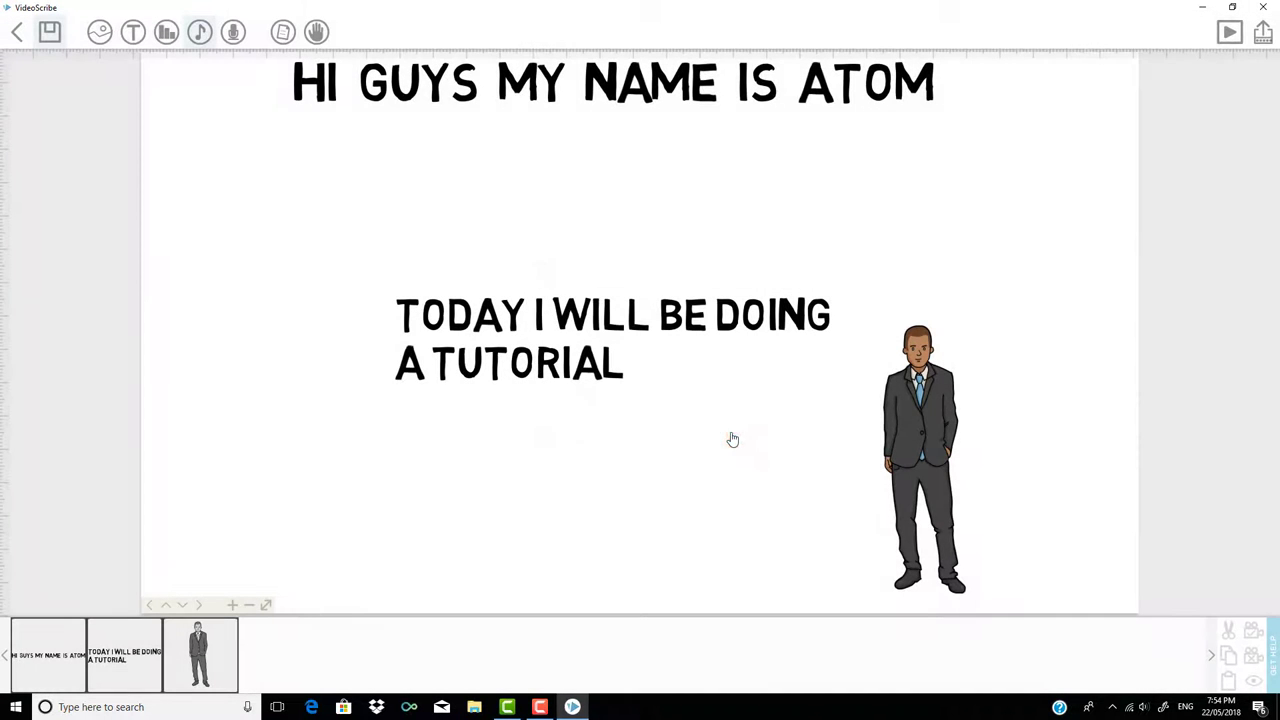
click(165, 605)
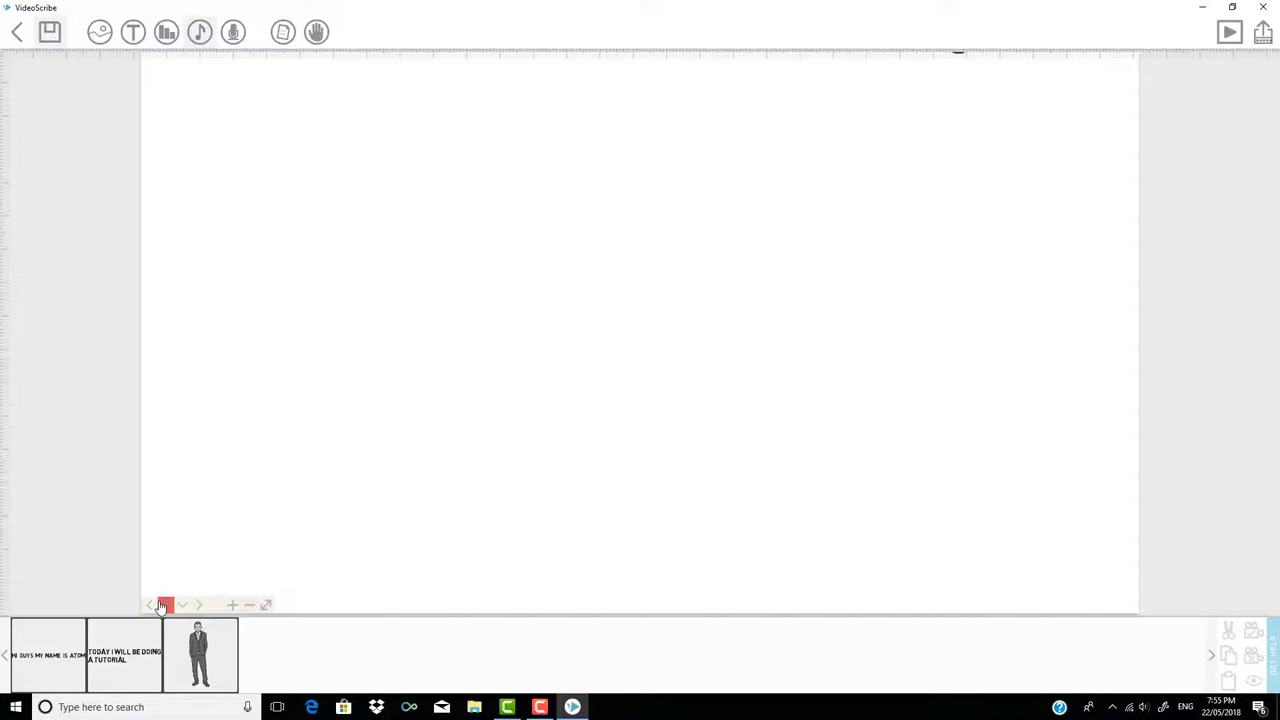
click(131, 31)
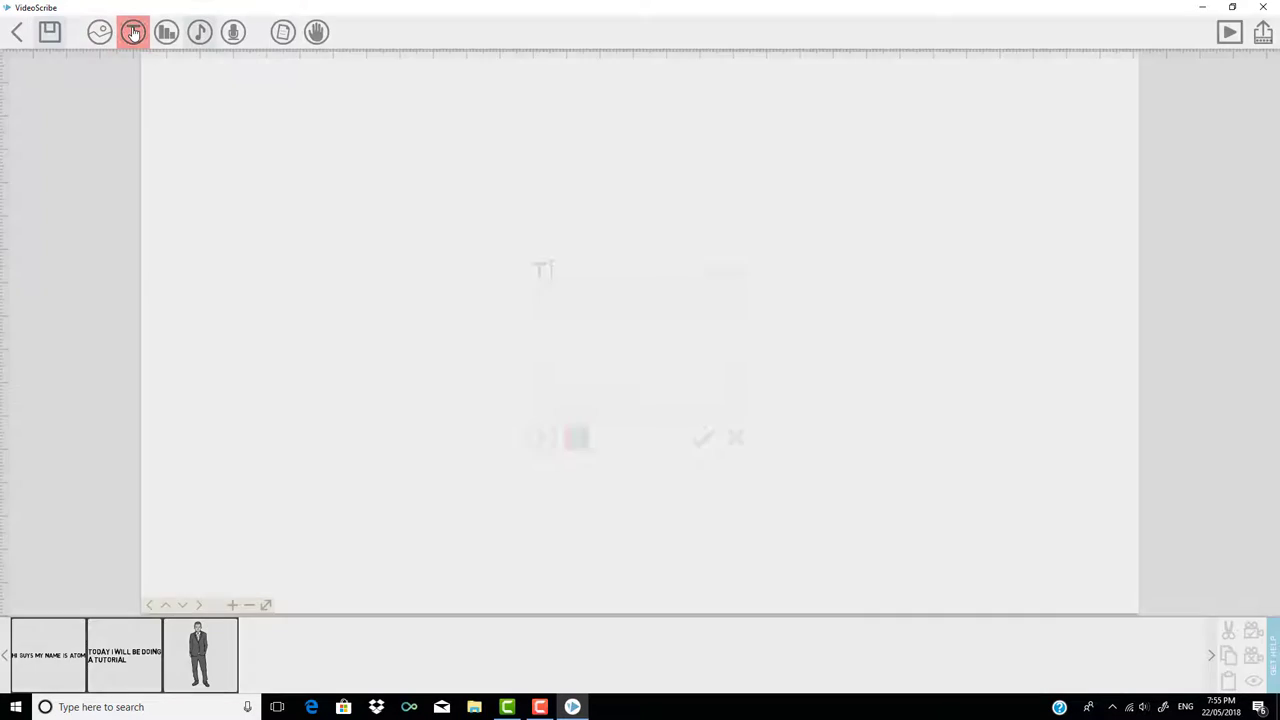
key(Escape)
click(131, 31)
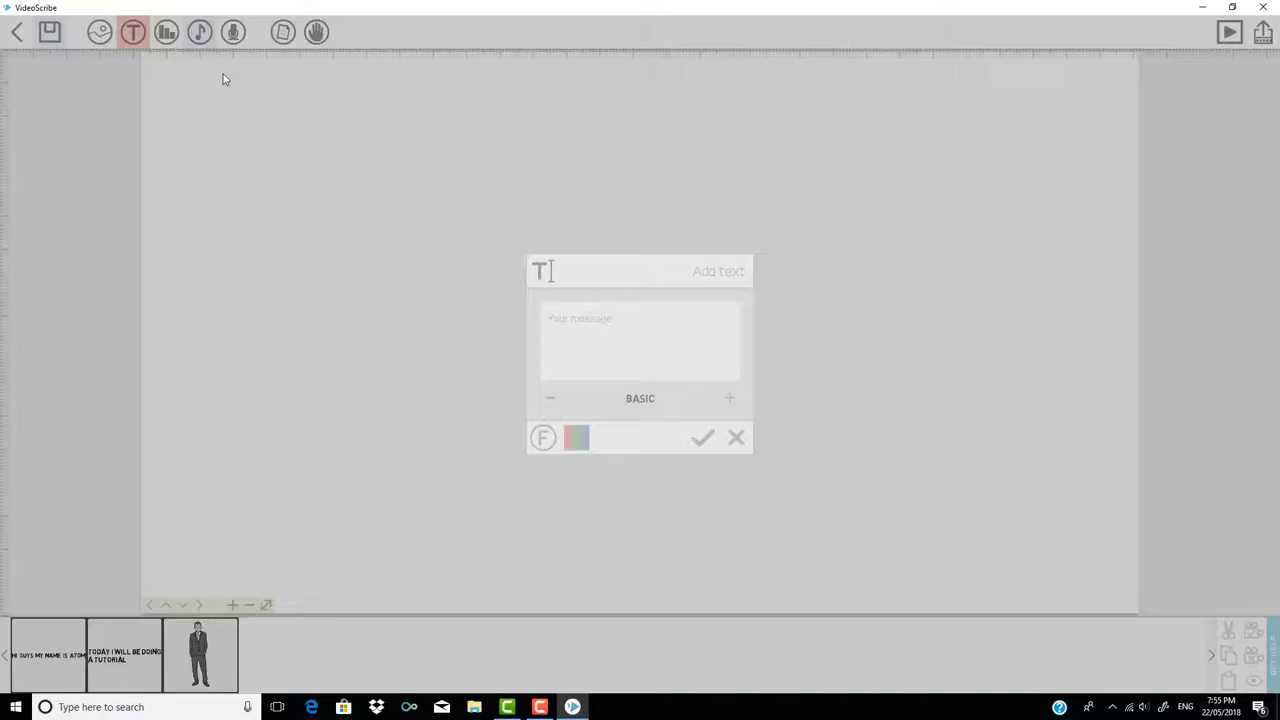
text(Please Remember)
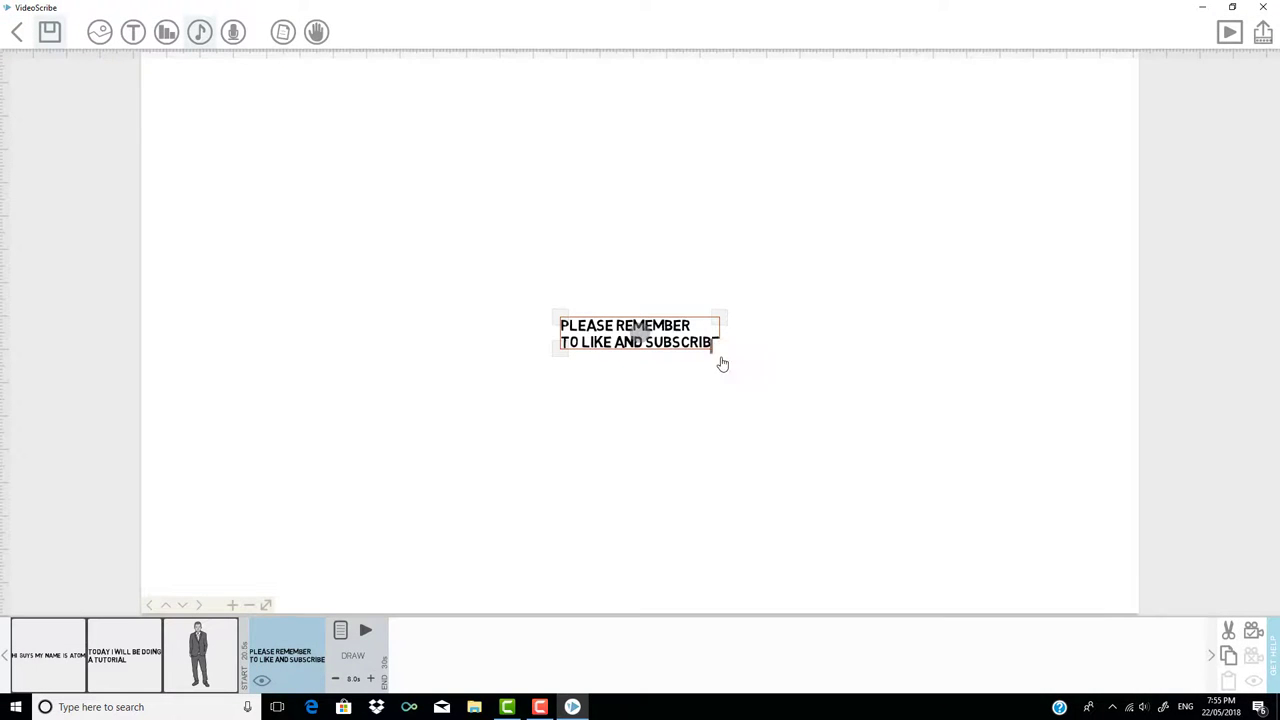
drag(723, 364, 822, 238)
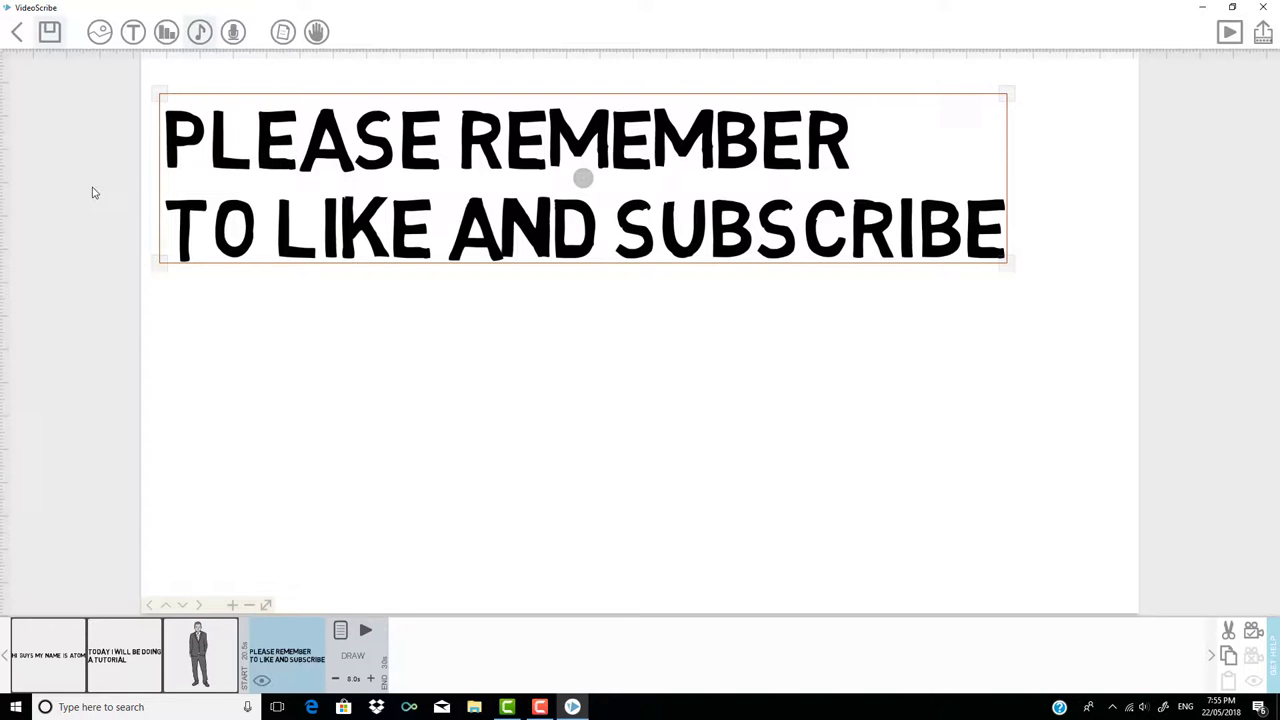
Add the YouTube icon from the Social Media image category.
click(99, 31)
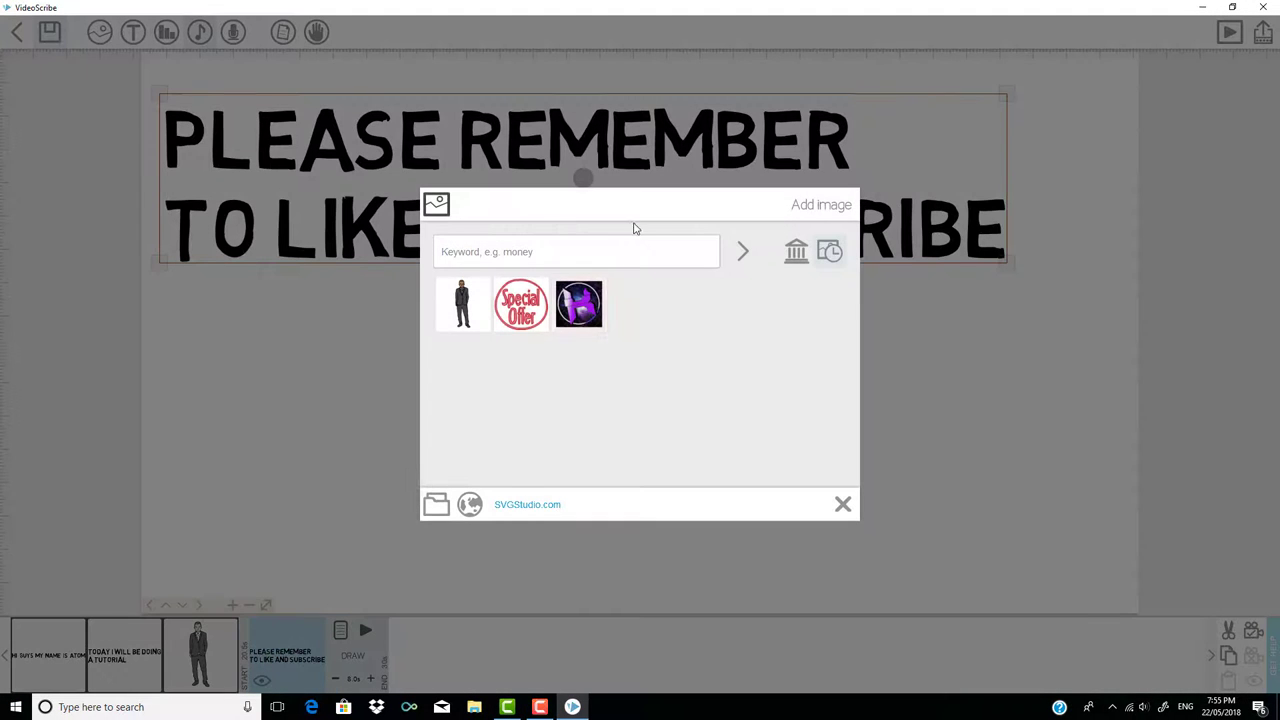
click(796, 254)
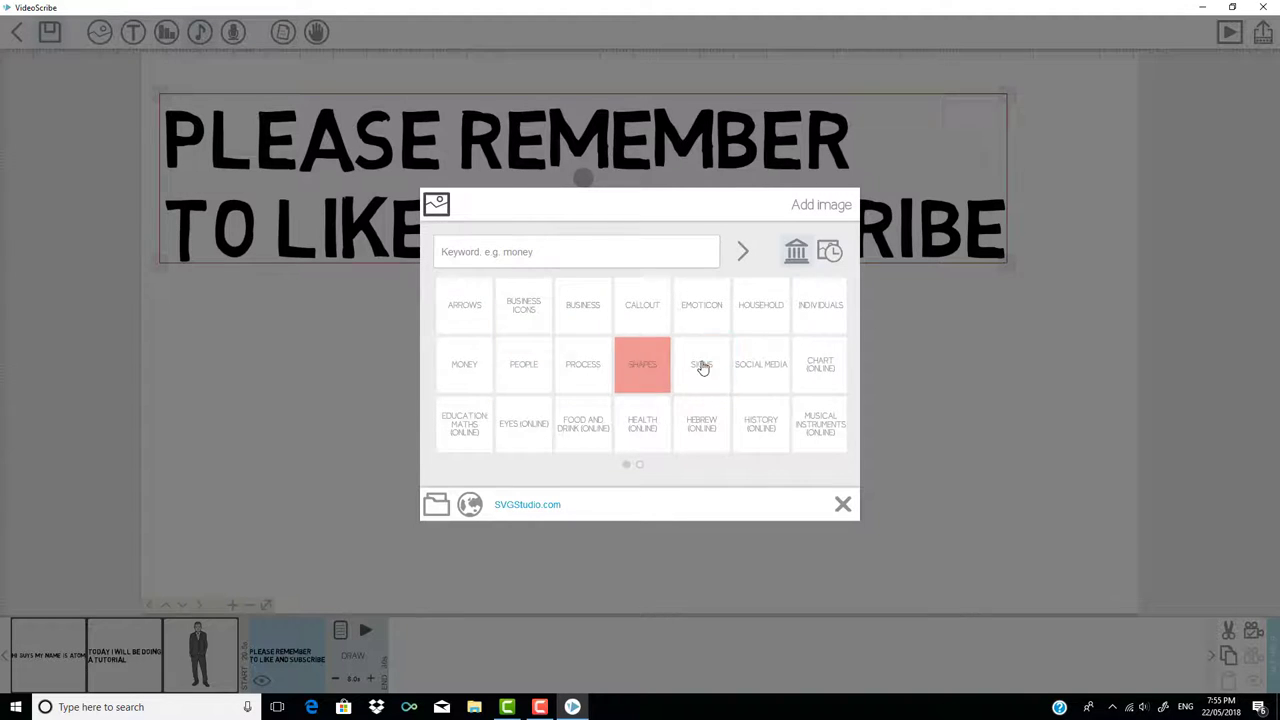
click(757, 366)
click(570, 374)
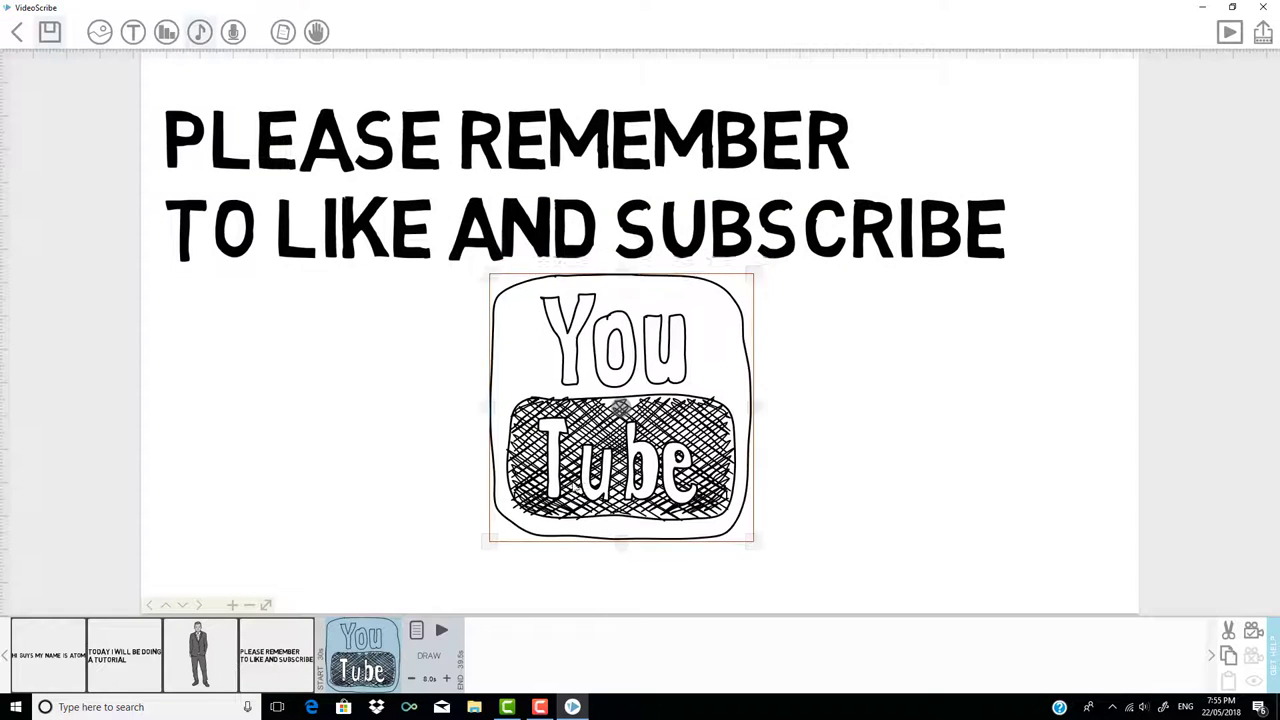
Enlarge and tilt the YouTube icon, then shrink it slightly and place it at lower right.
drag(619, 406, 553, 425)
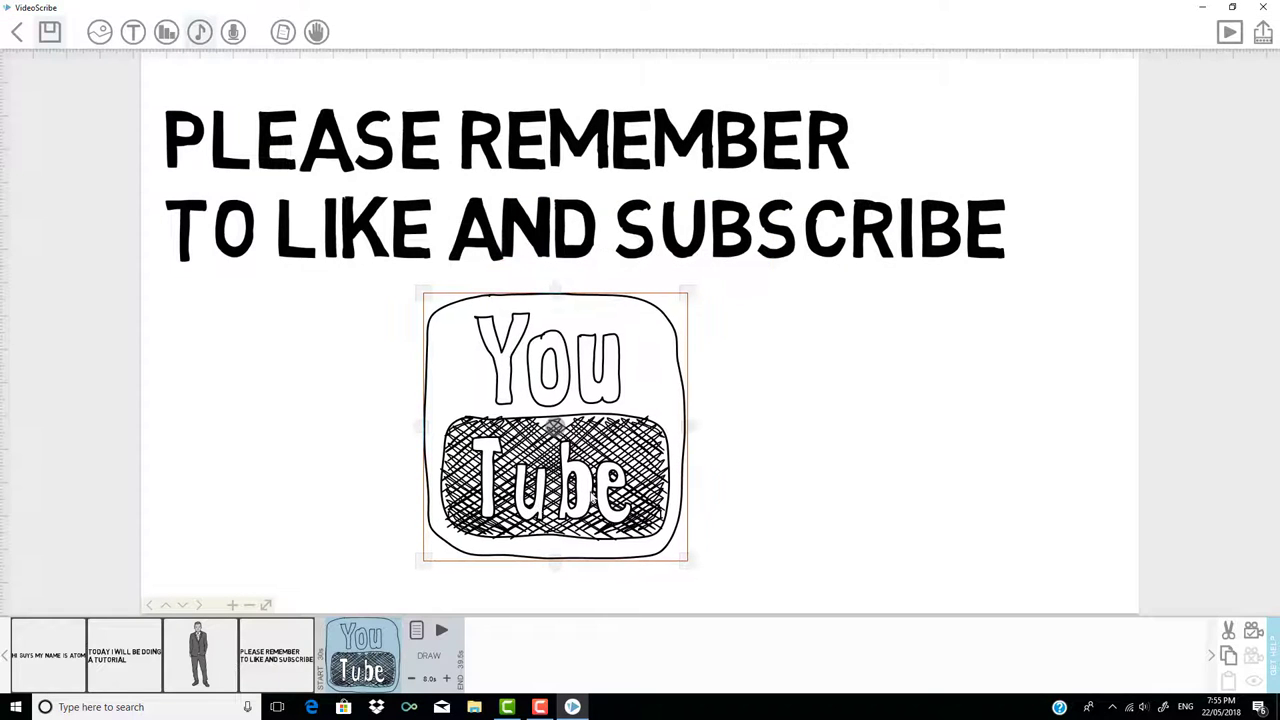
drag(688, 562, 840, 611)
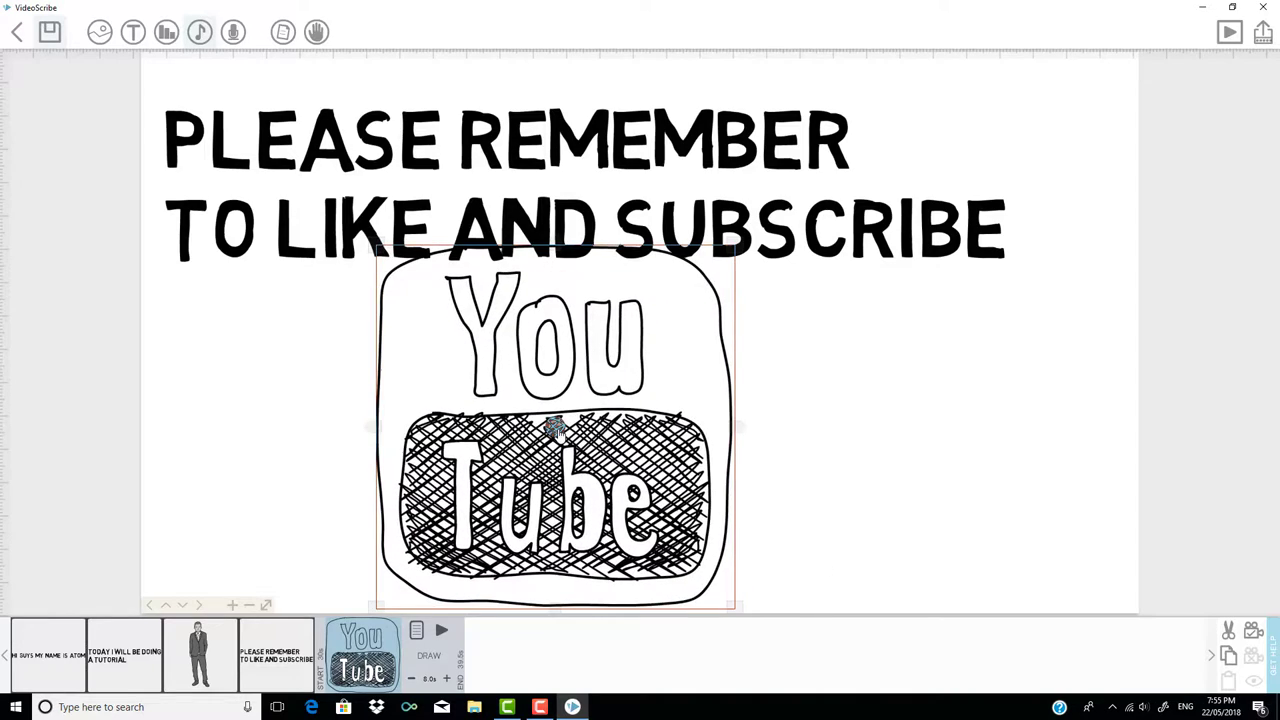
drag(723, 485, 743, 429)
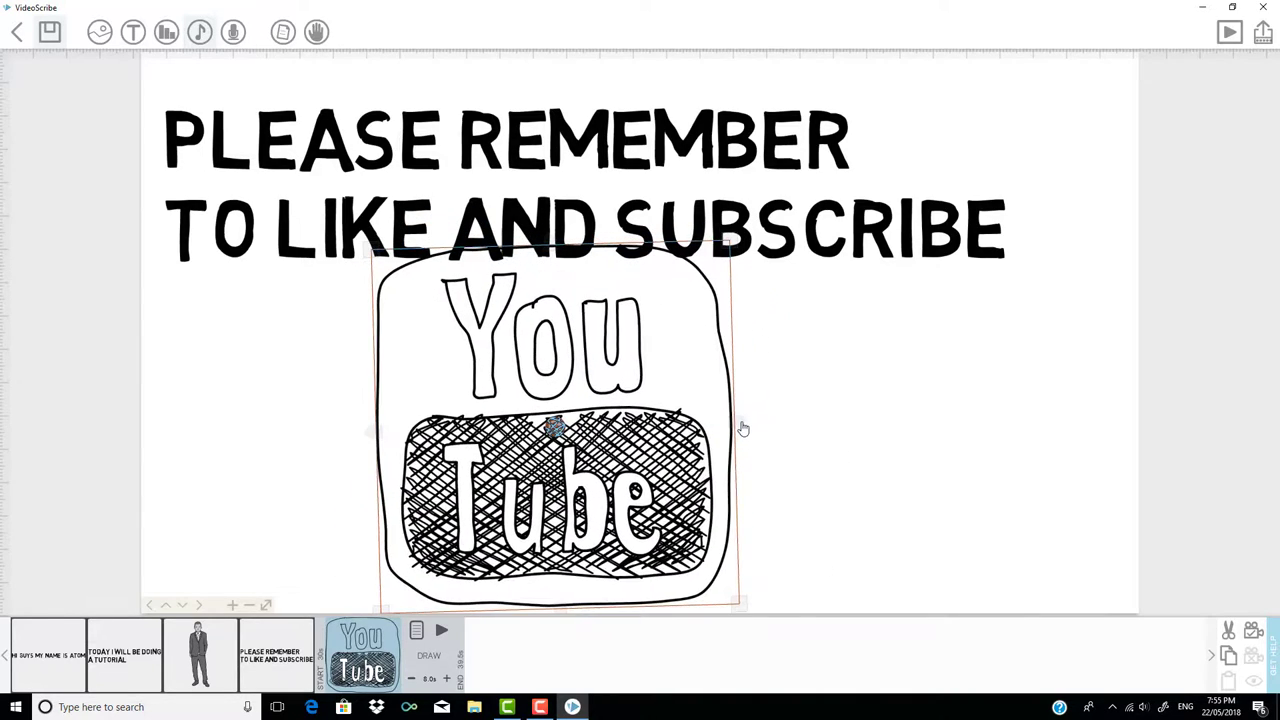
drag(590, 373, 830, 350)
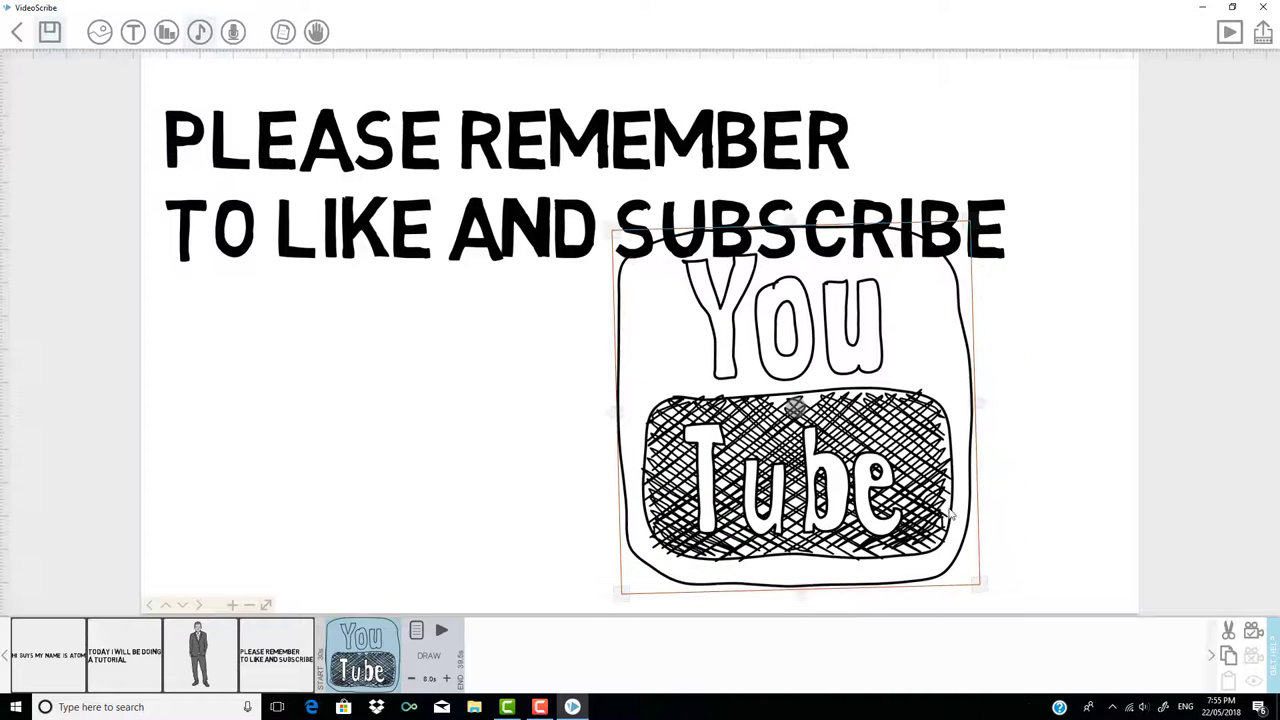
drag(979, 589, 965, 571)
drag(800, 420, 949, 441)
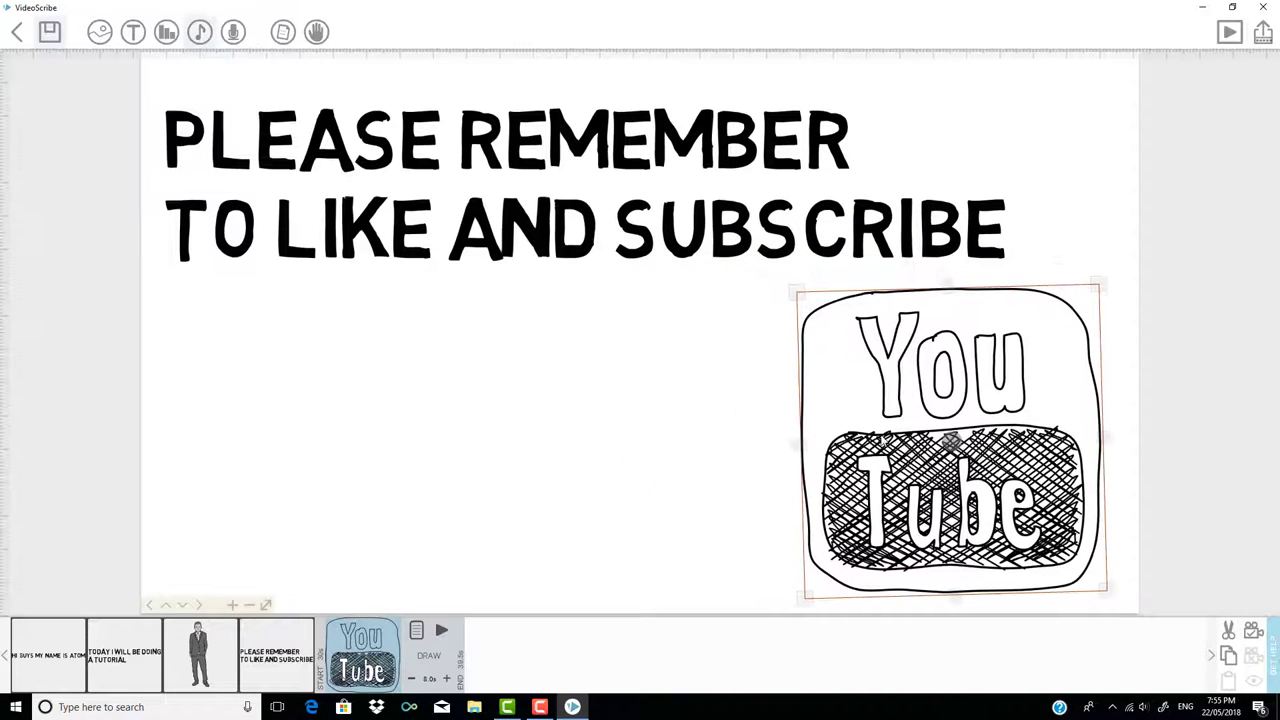
Play a full preview of the scribe and untick 'Zoom at end?'.
click(1229, 32)
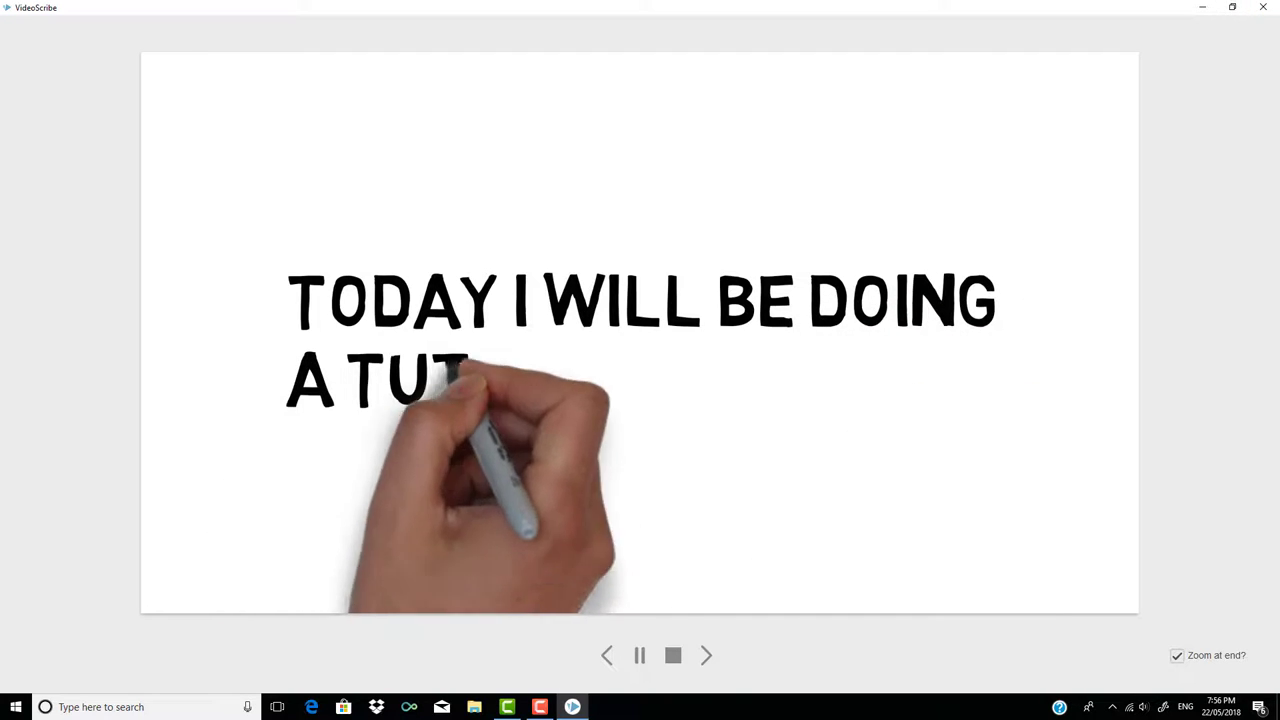
click(1176, 657)
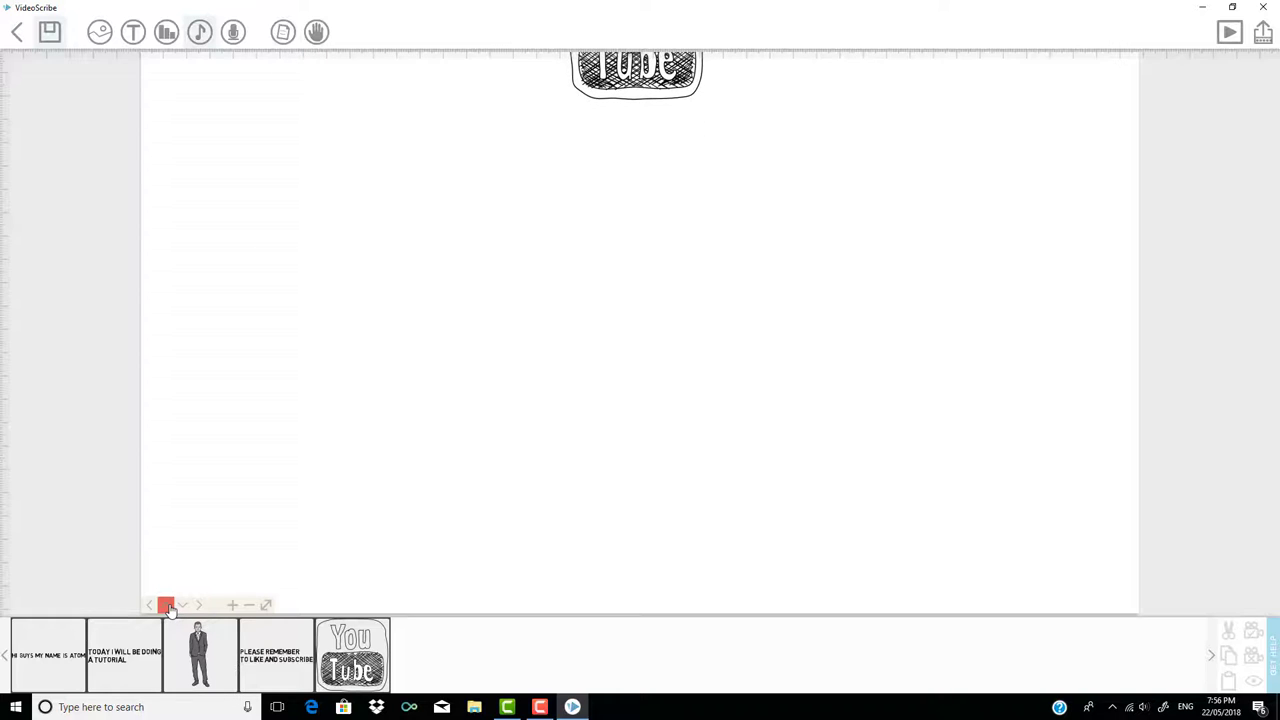
Add the six-line closing message ending 'SO YOU CAN BE SHOUTED OUT' and enlarge it to fill the canvas.
click(135, 32)
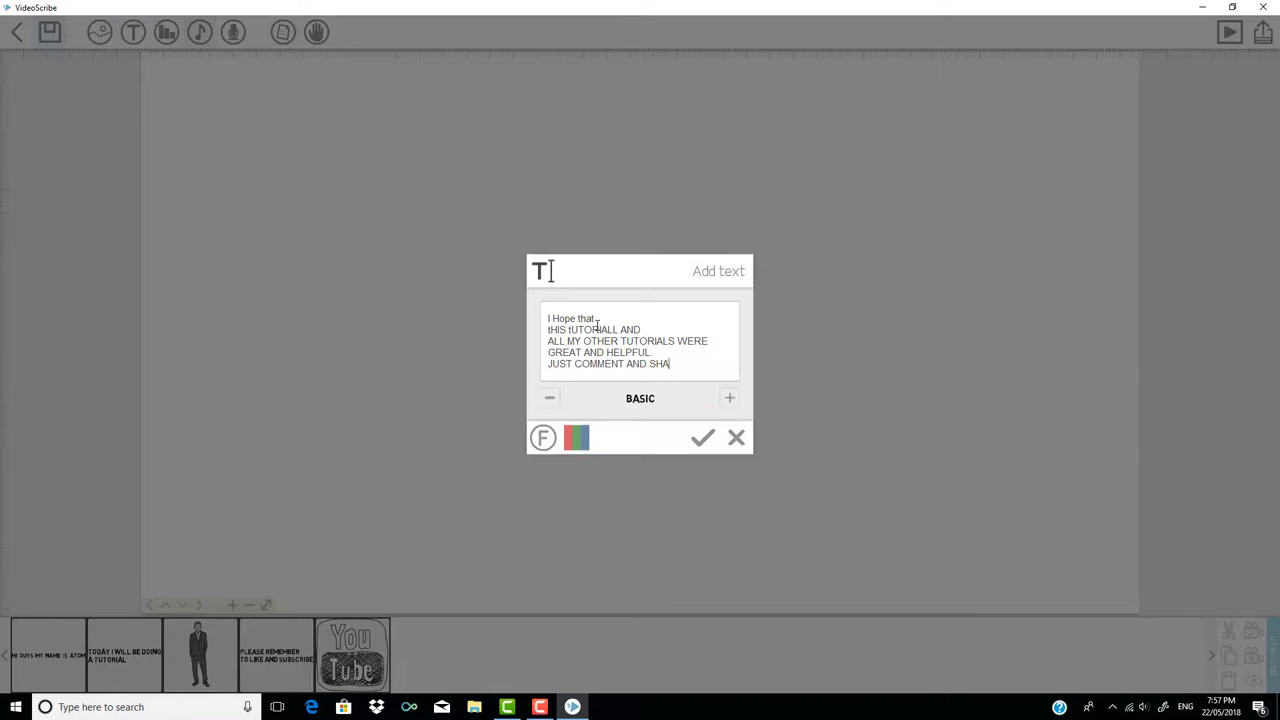
scroll(597, 325, down, 1)
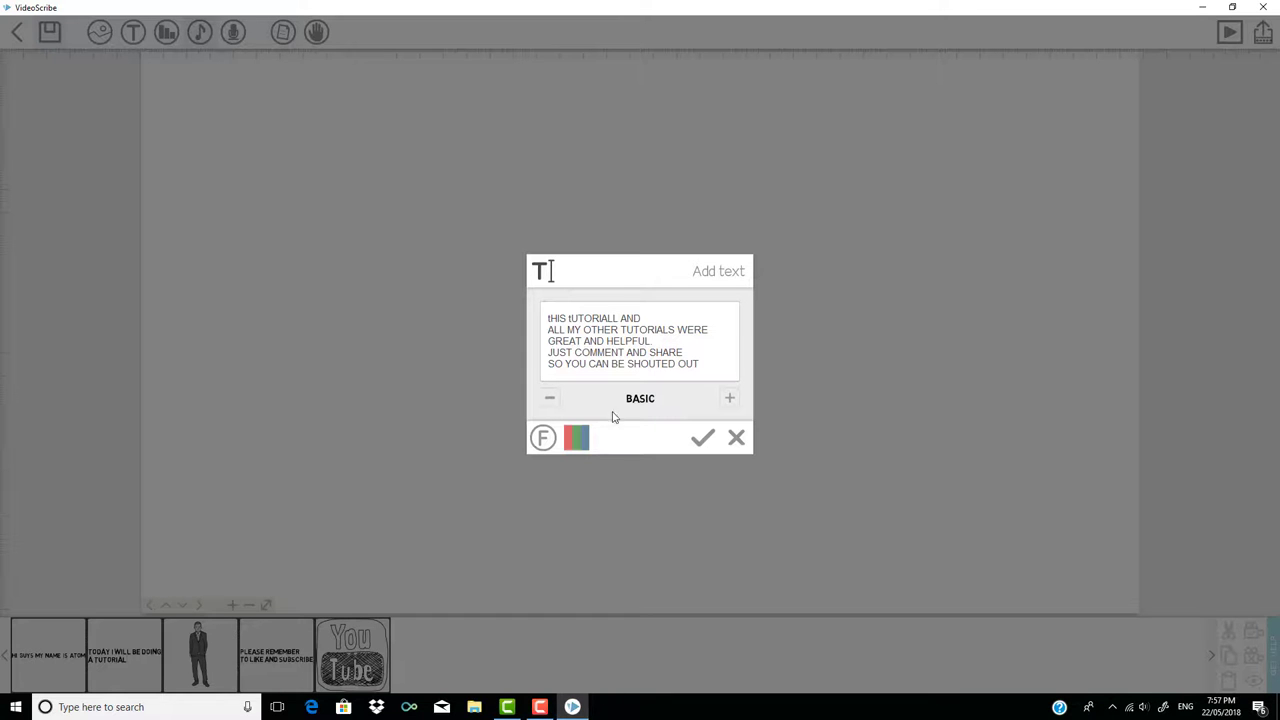
click(708, 442)
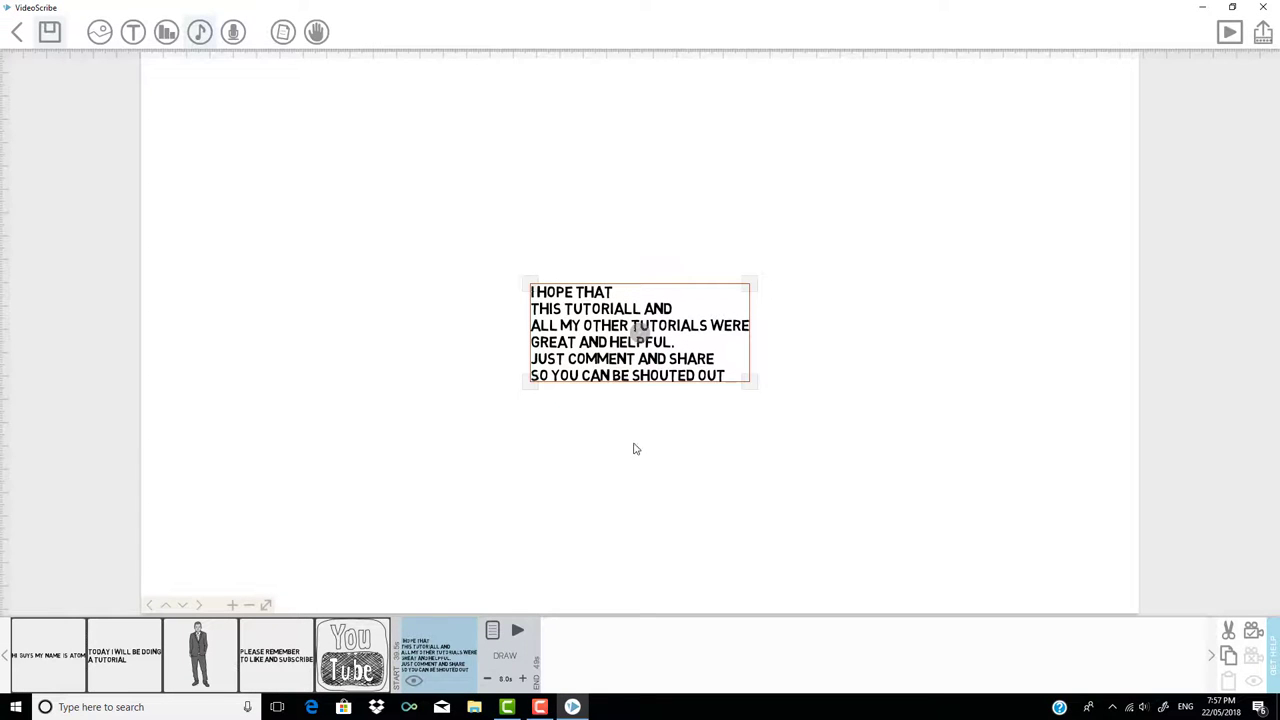
drag(755, 387, 1120, 559)
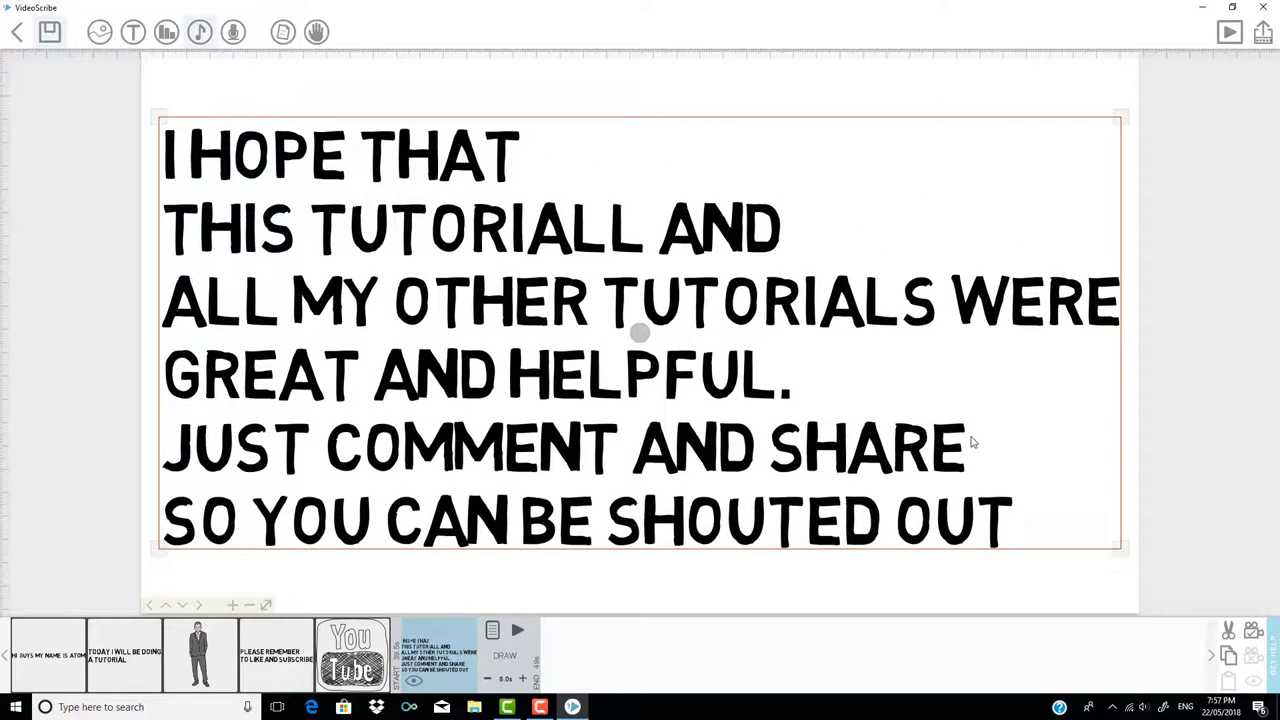
click(1054, 426)
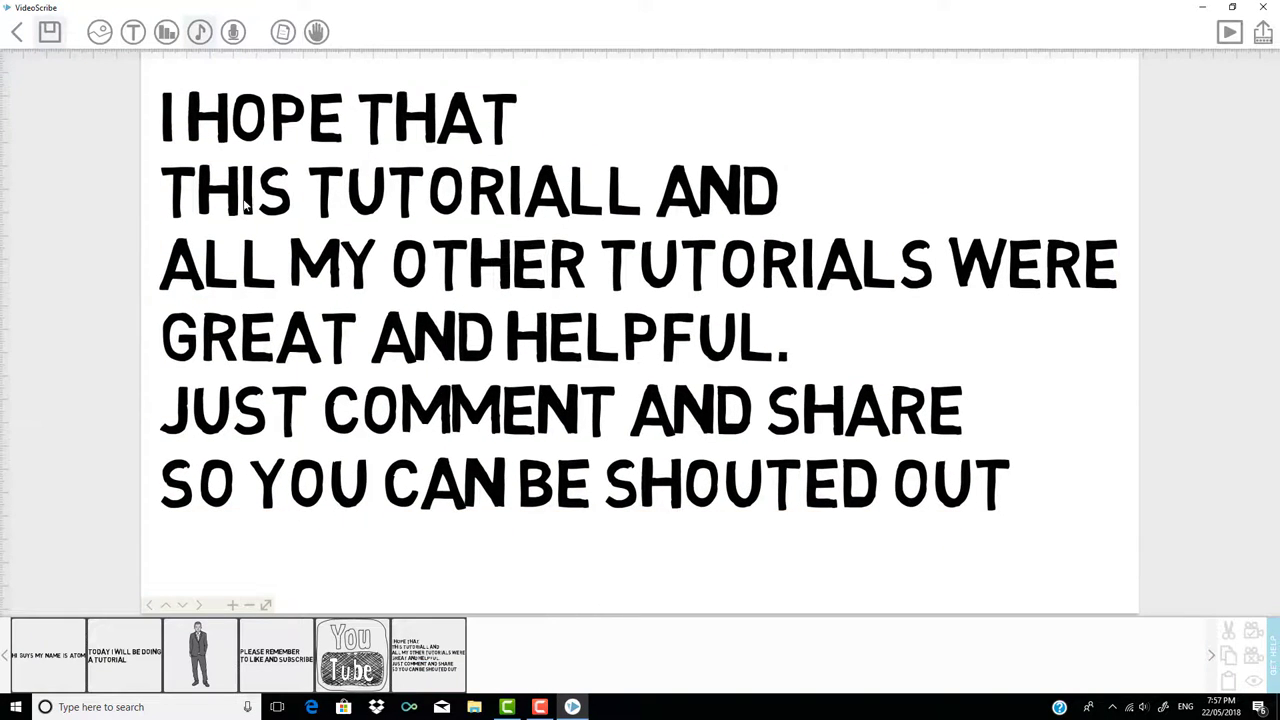
click(182, 606)
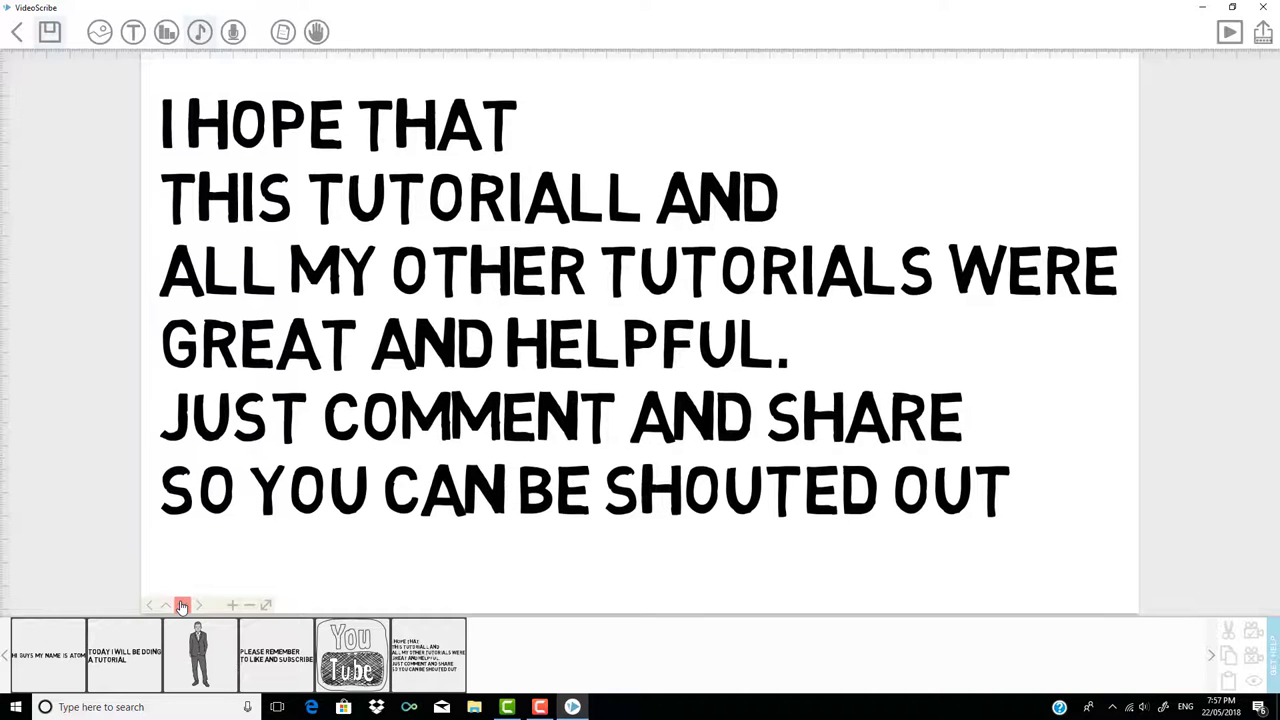
click(166, 606)
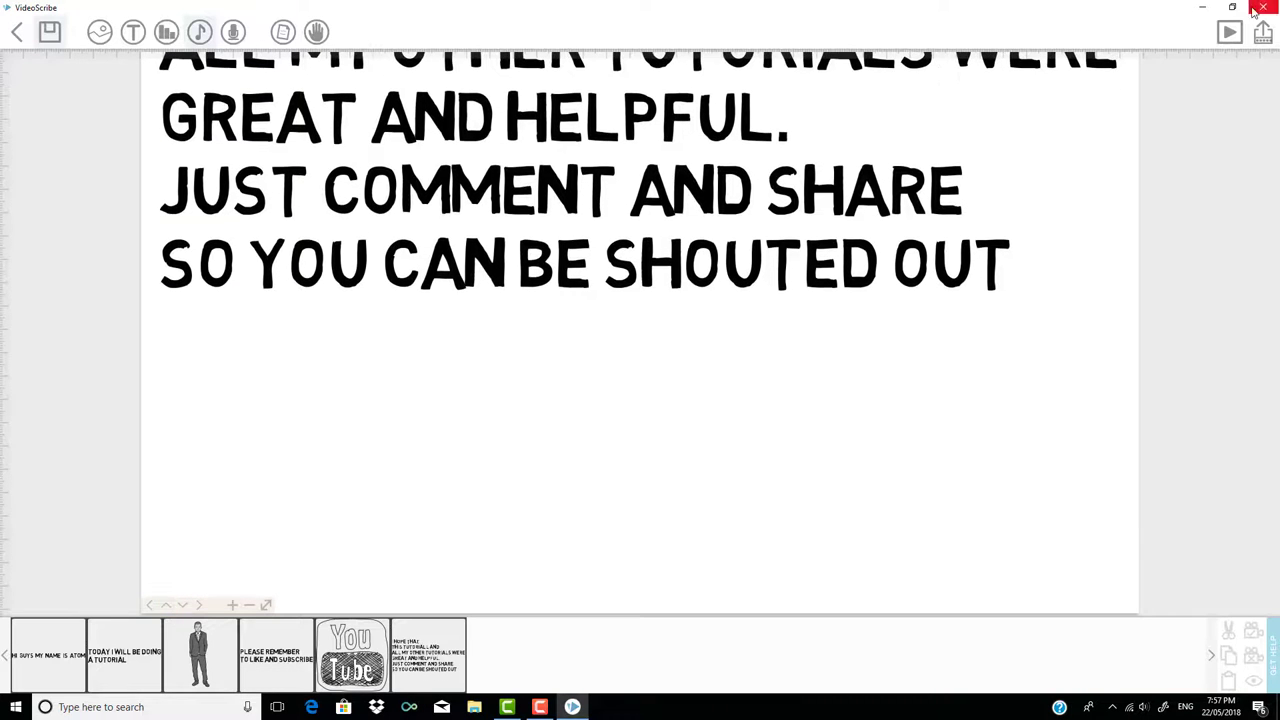
In Chrome, search images for 'LIKE BUTTON' and preview the first thumbs-up result.
click(1202, 7)
double_click(25, 192)
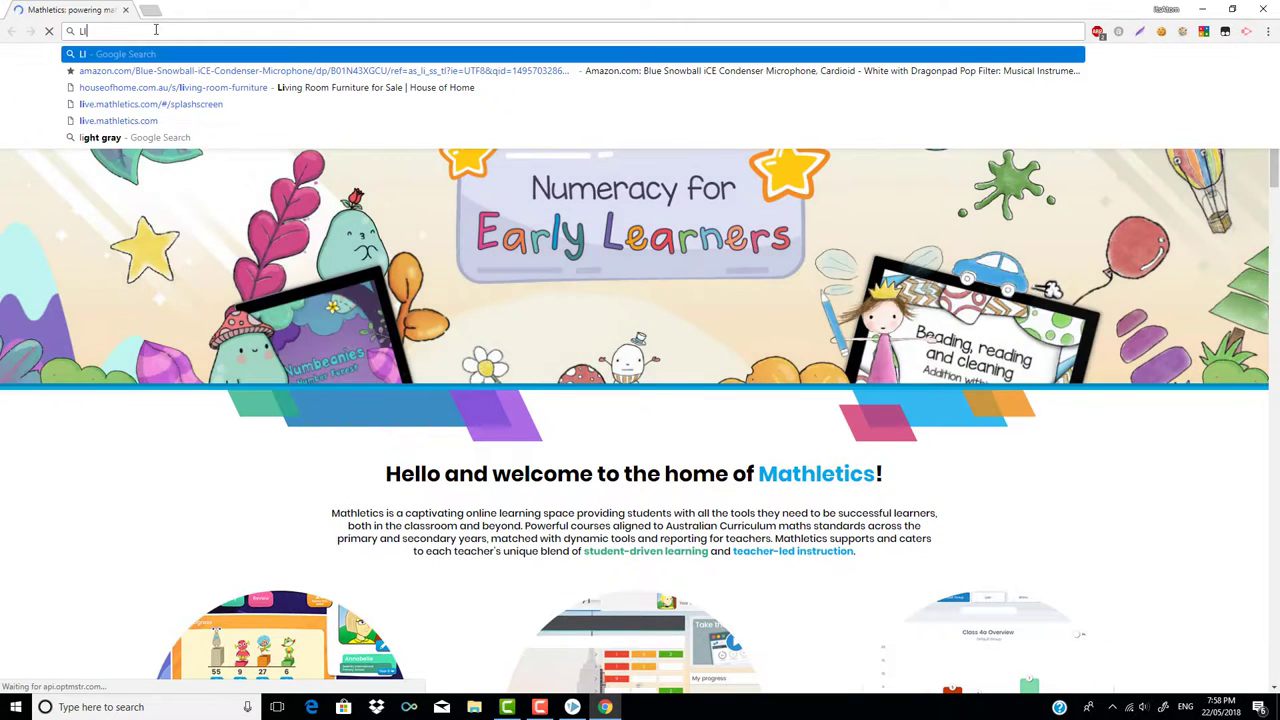
text(KE BUTO)
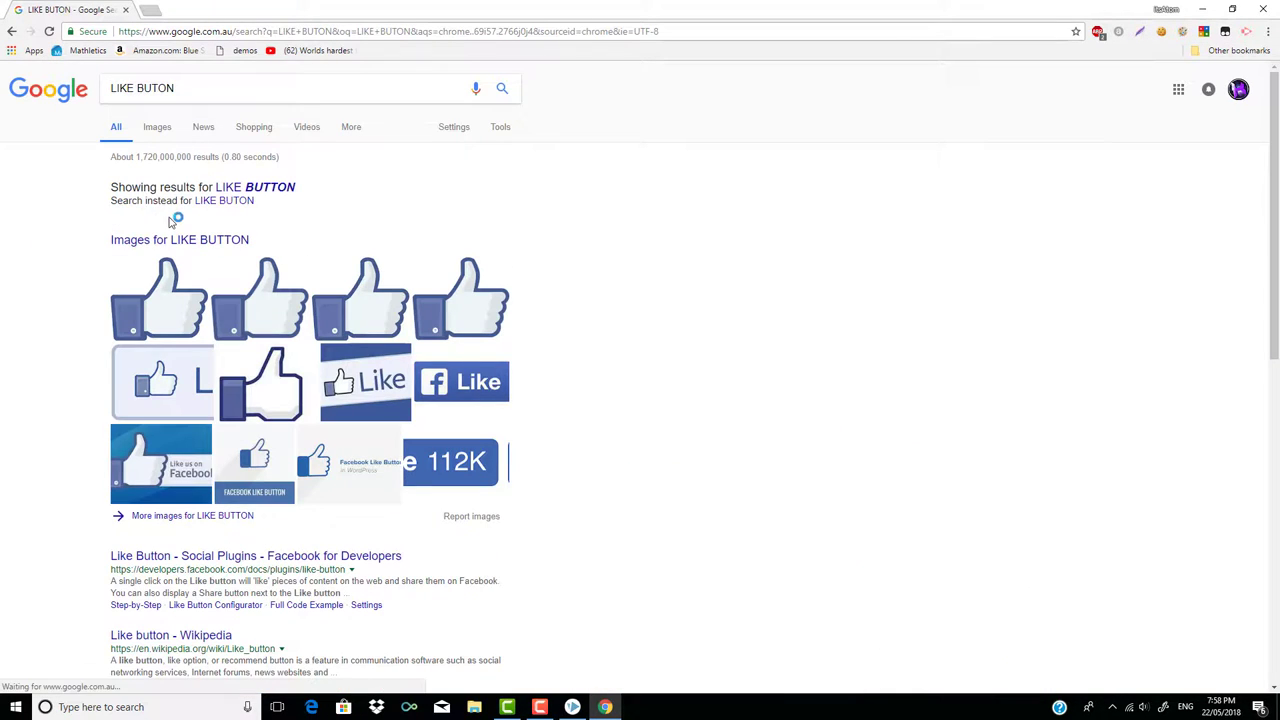
click(157, 128)
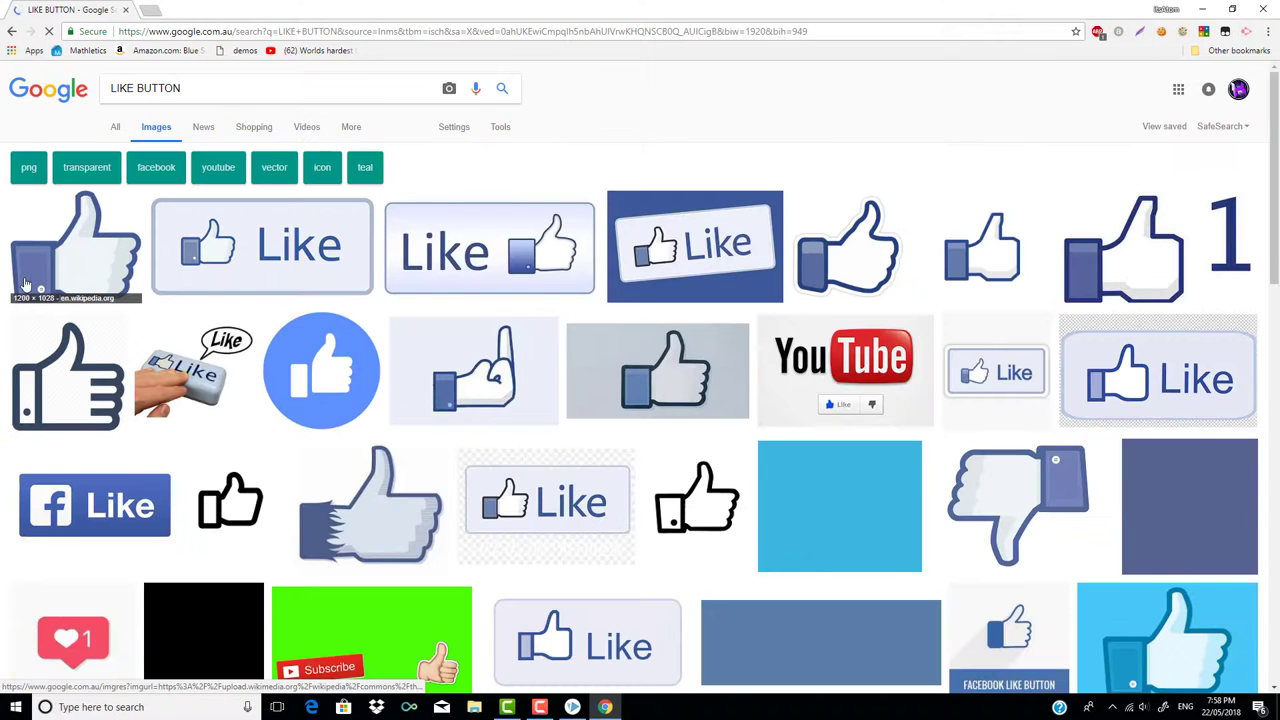
click(59, 259)
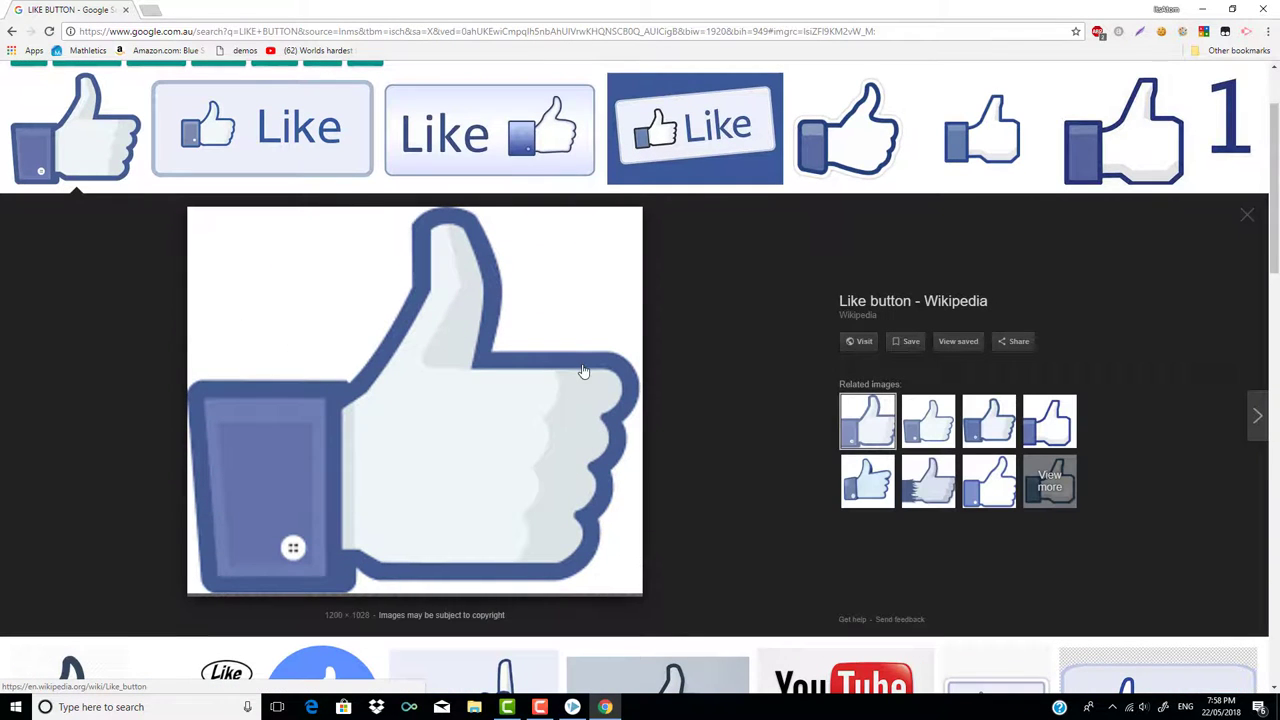
Open the thumbs-up image full size in a new tab and copy its web address.
right_click(447, 333)
click(563, 457)
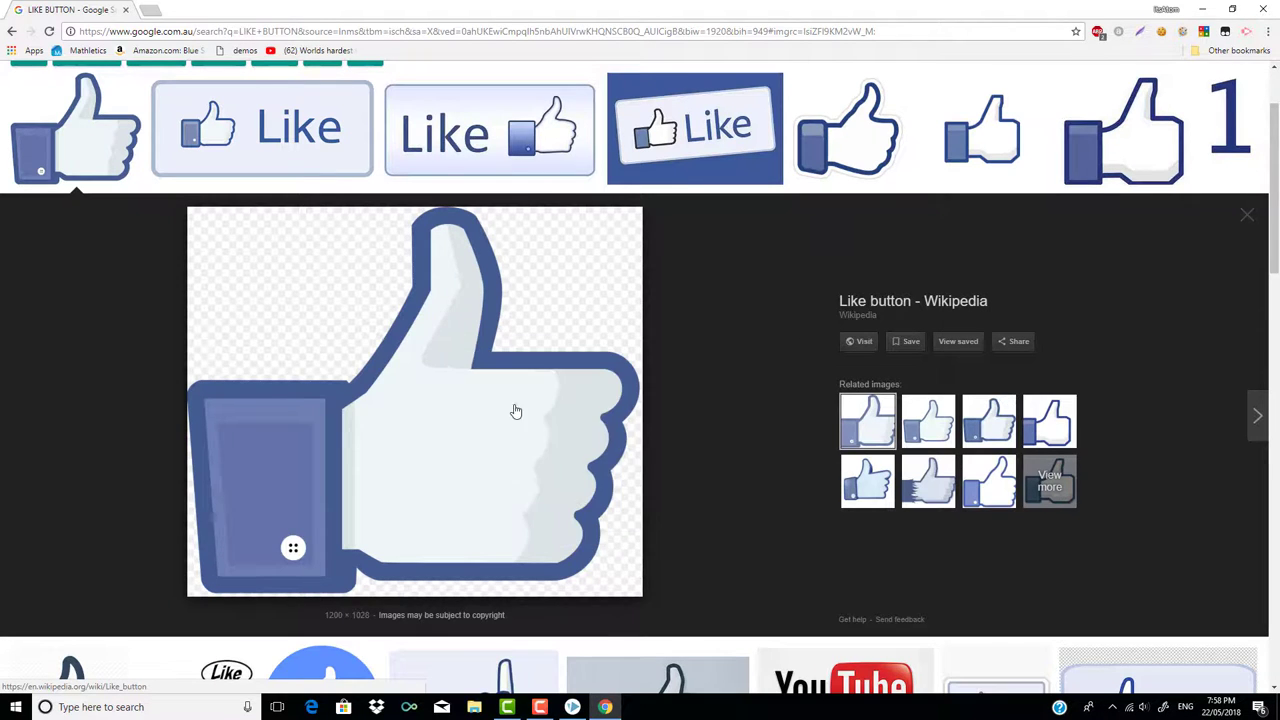
key(ctrl+Tab)
click(413, 31)
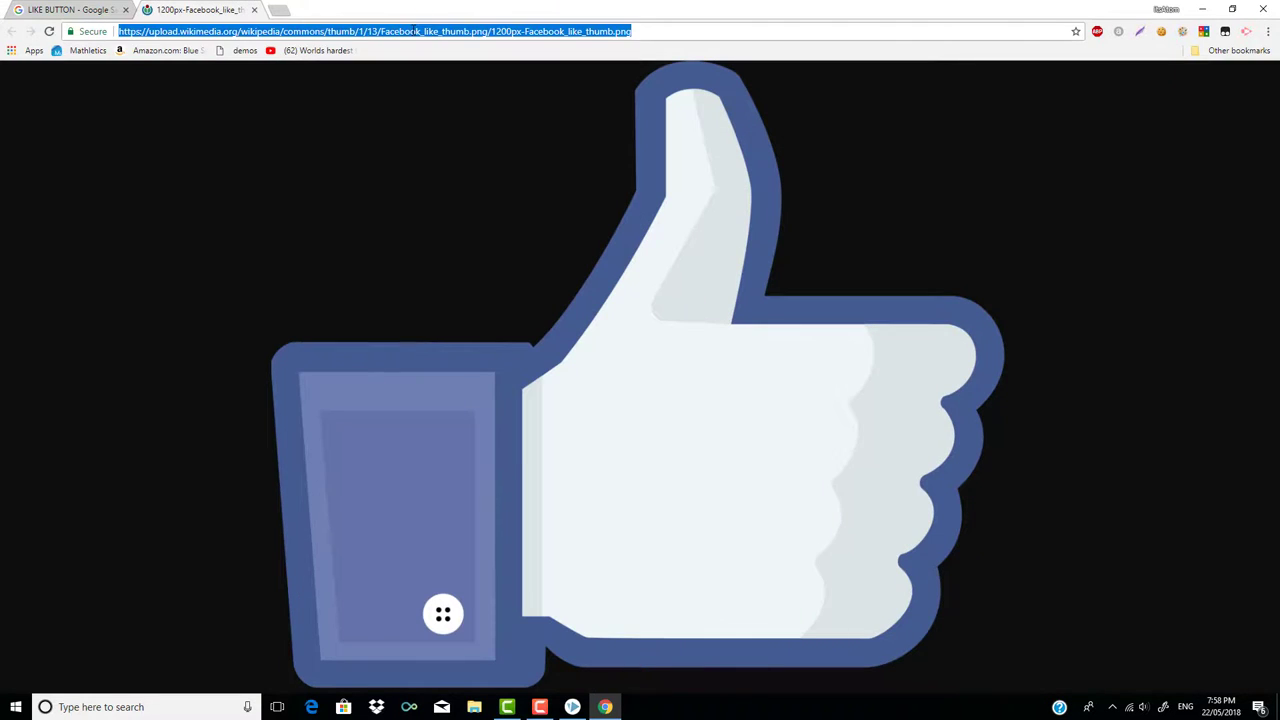
click(574, 708)
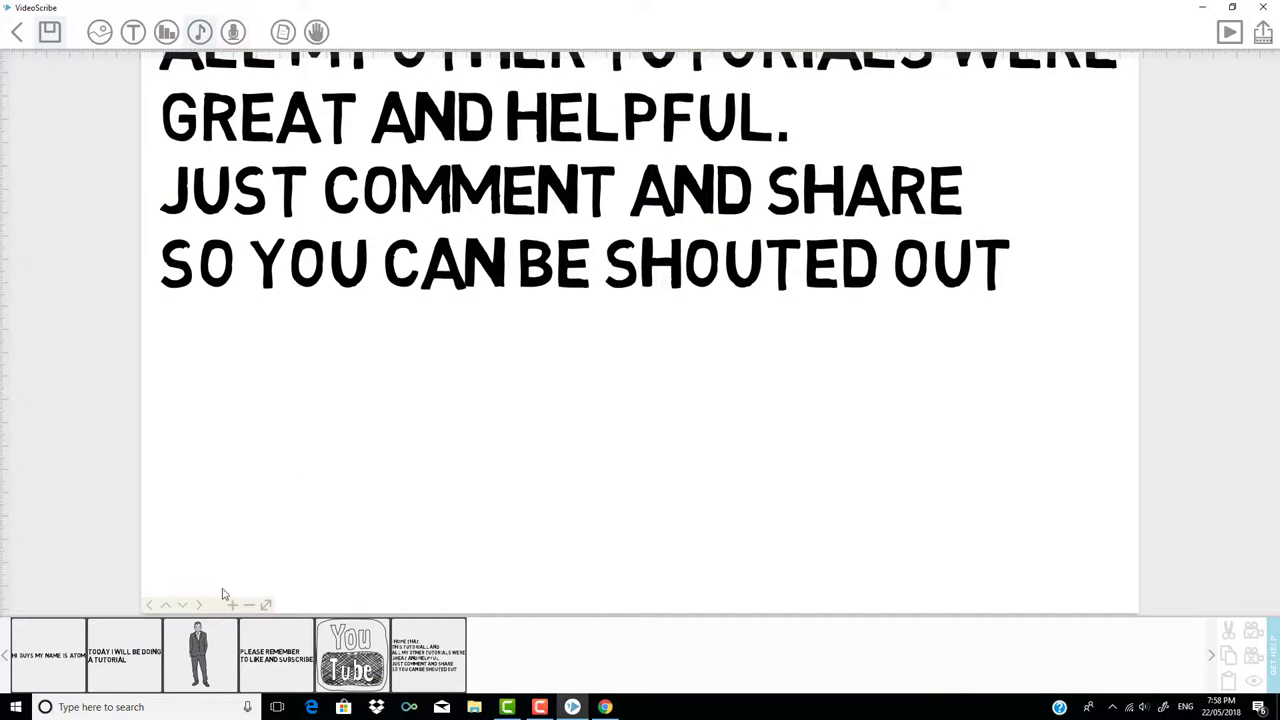
Load the thumbs-up image into VideoScribe from the pasted web URL.
click(172, 607)
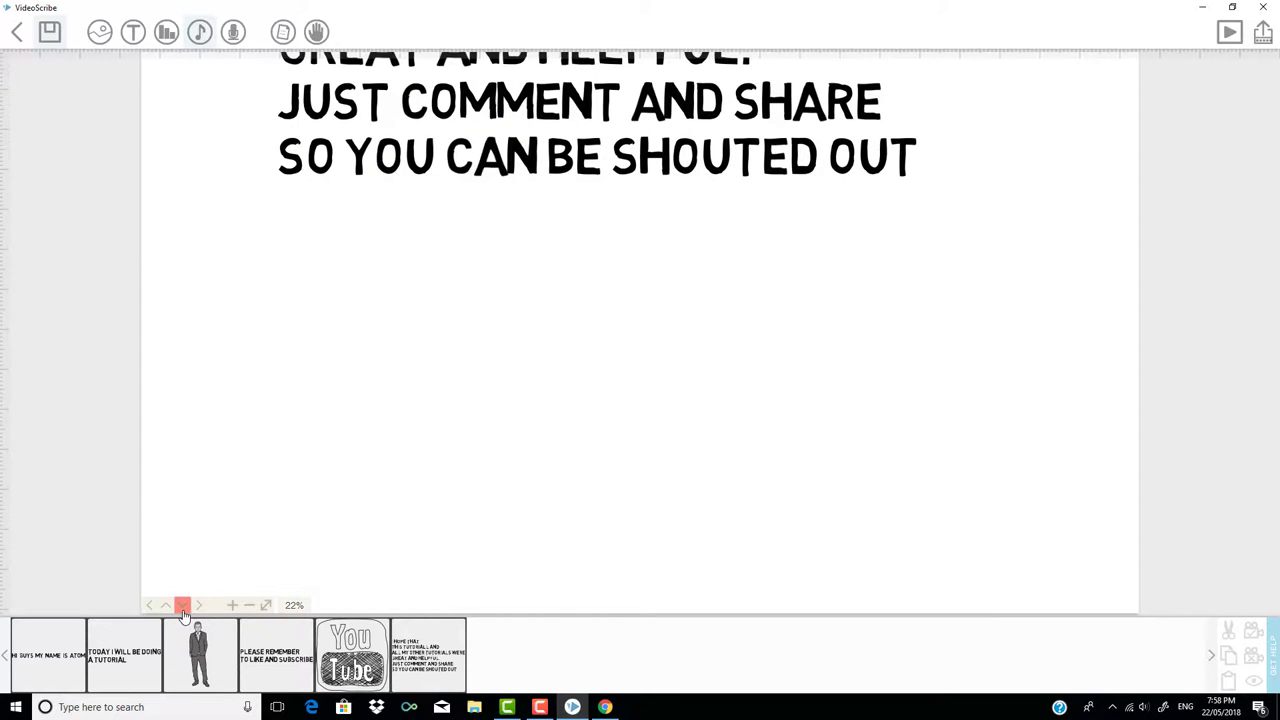
click(172, 607)
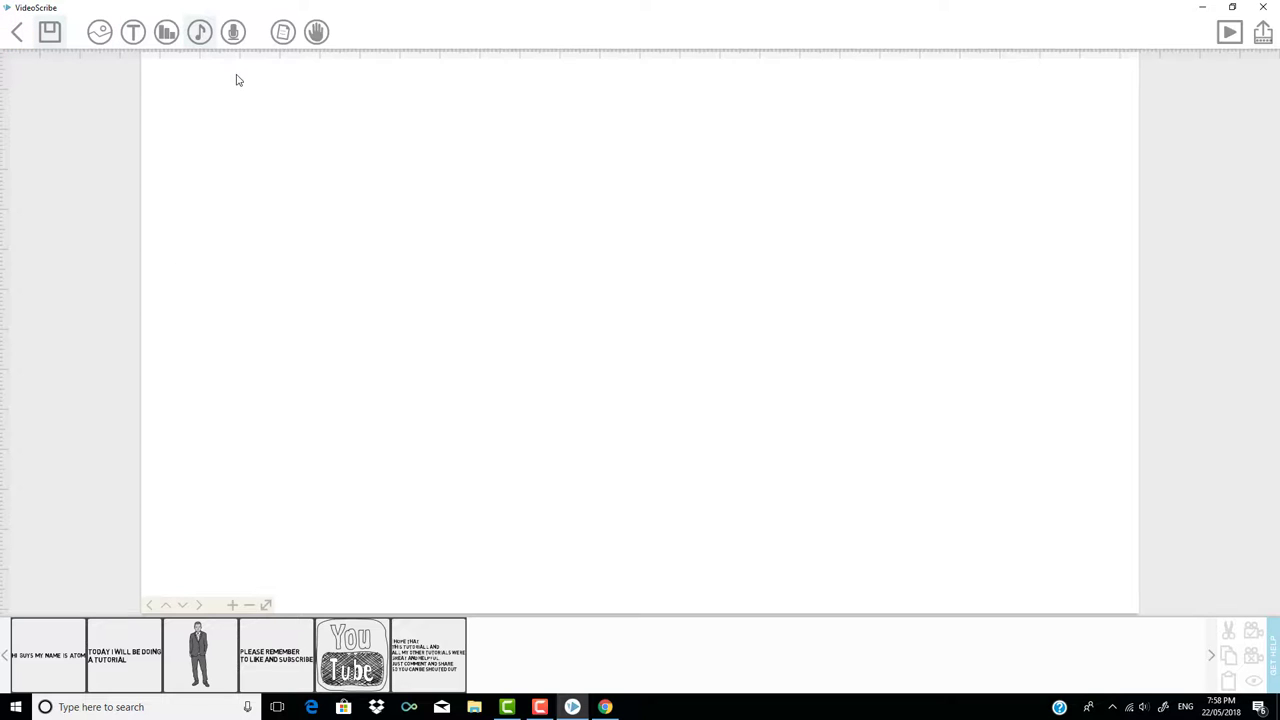
click(101, 34)
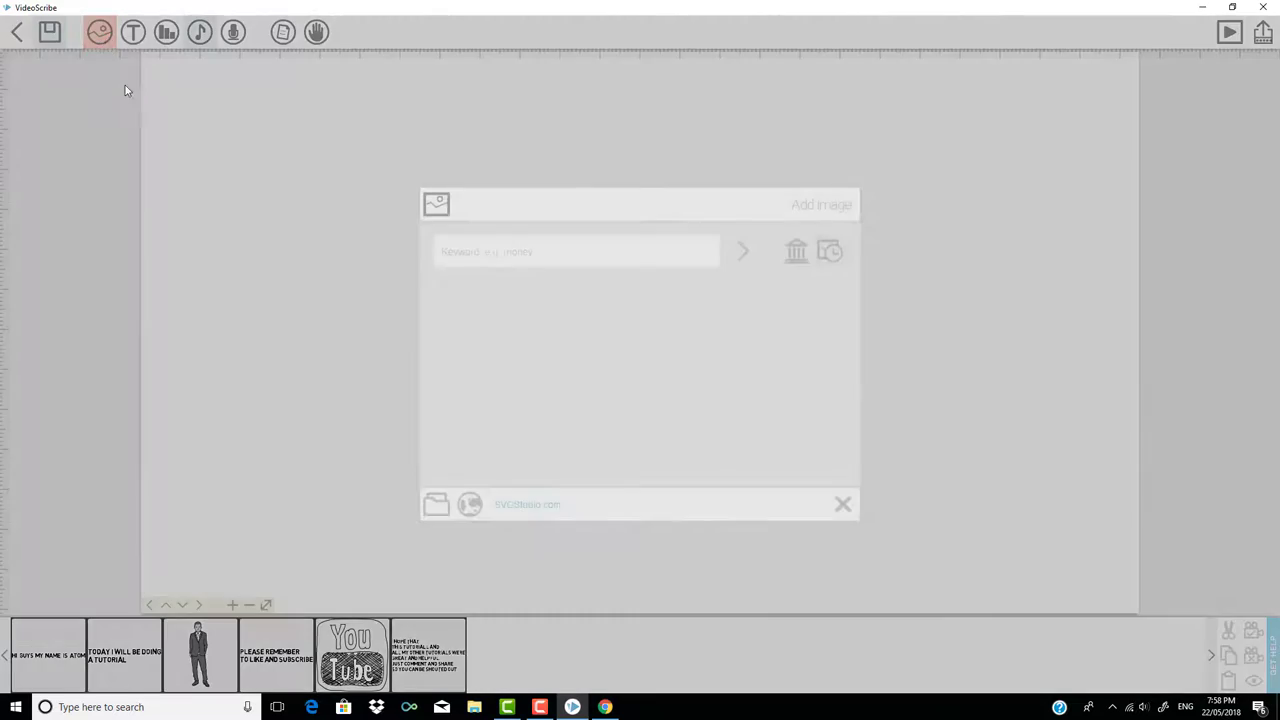
click(469, 504)
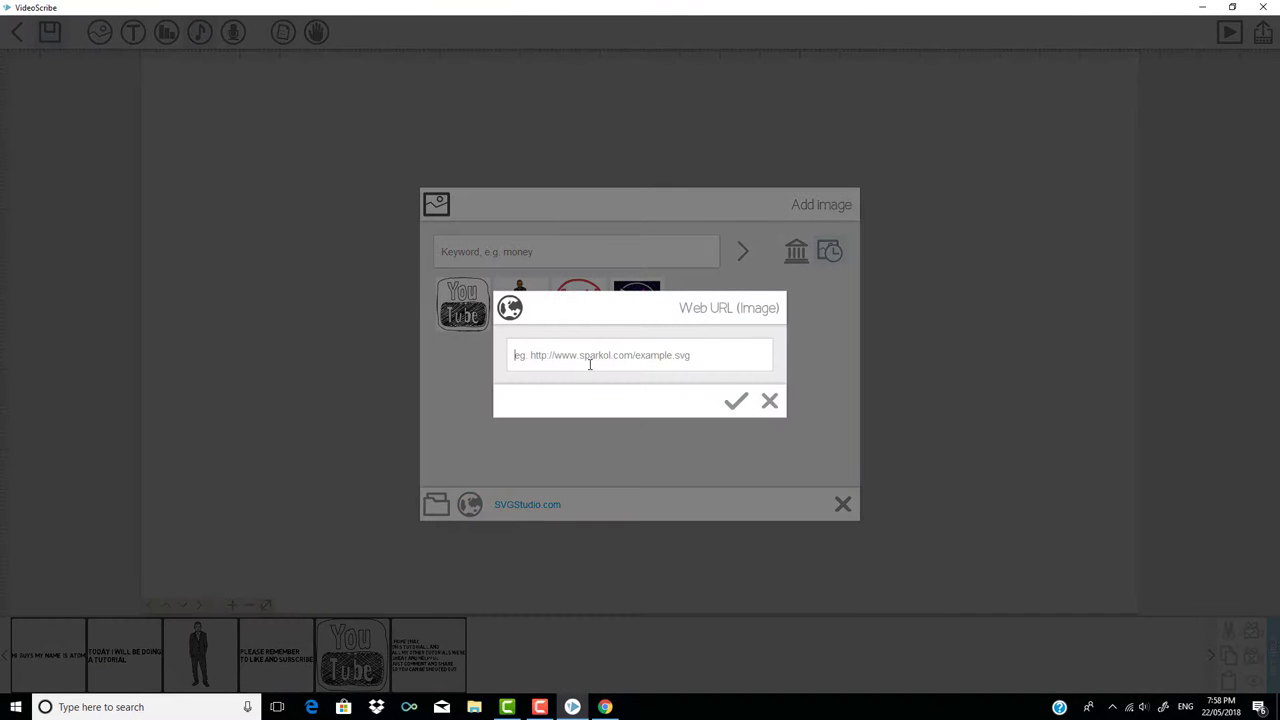
click(733, 403)
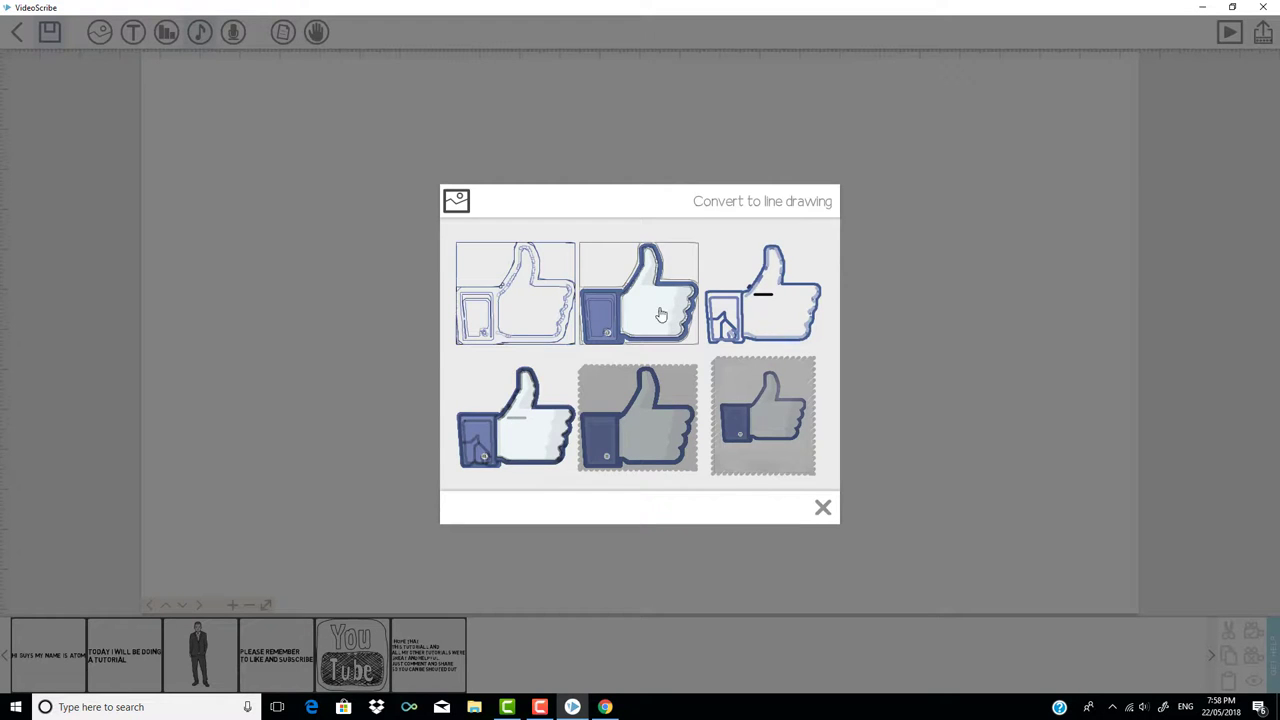
Place the full-colour thumbs-up on the canvas, then reposition and enlarge it.
click(660, 315)
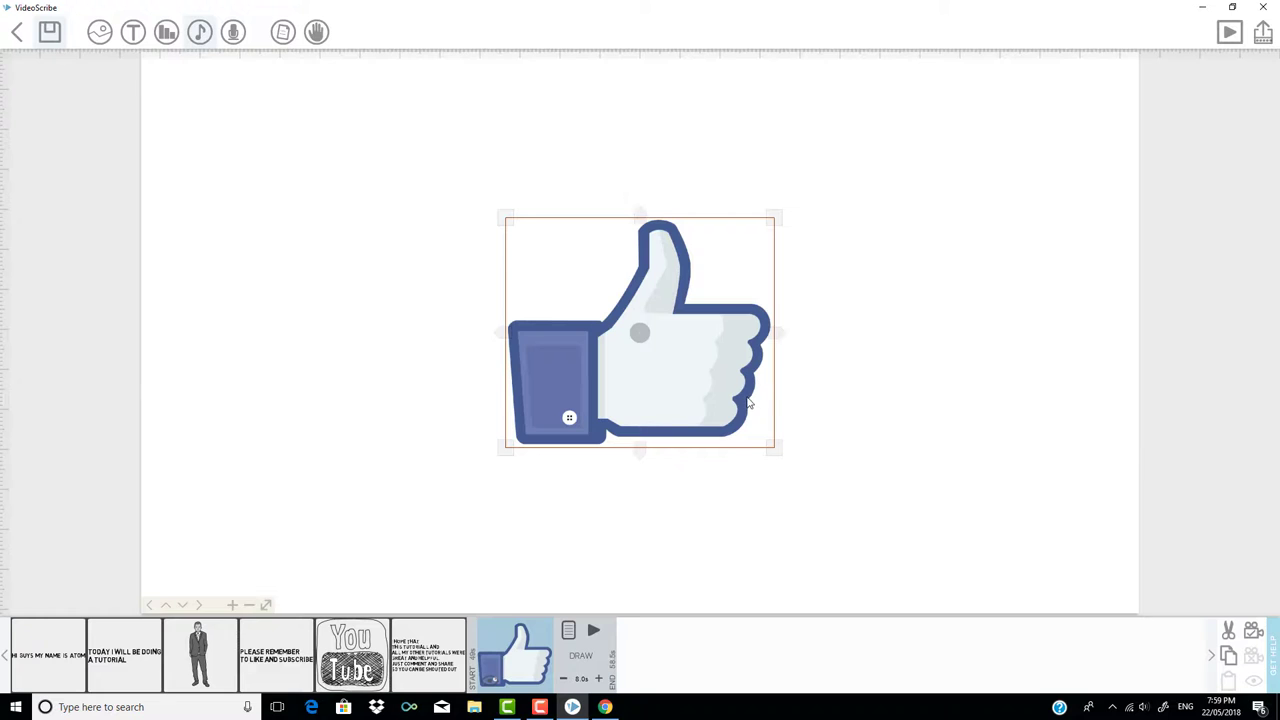
drag(665, 368, 590, 325)
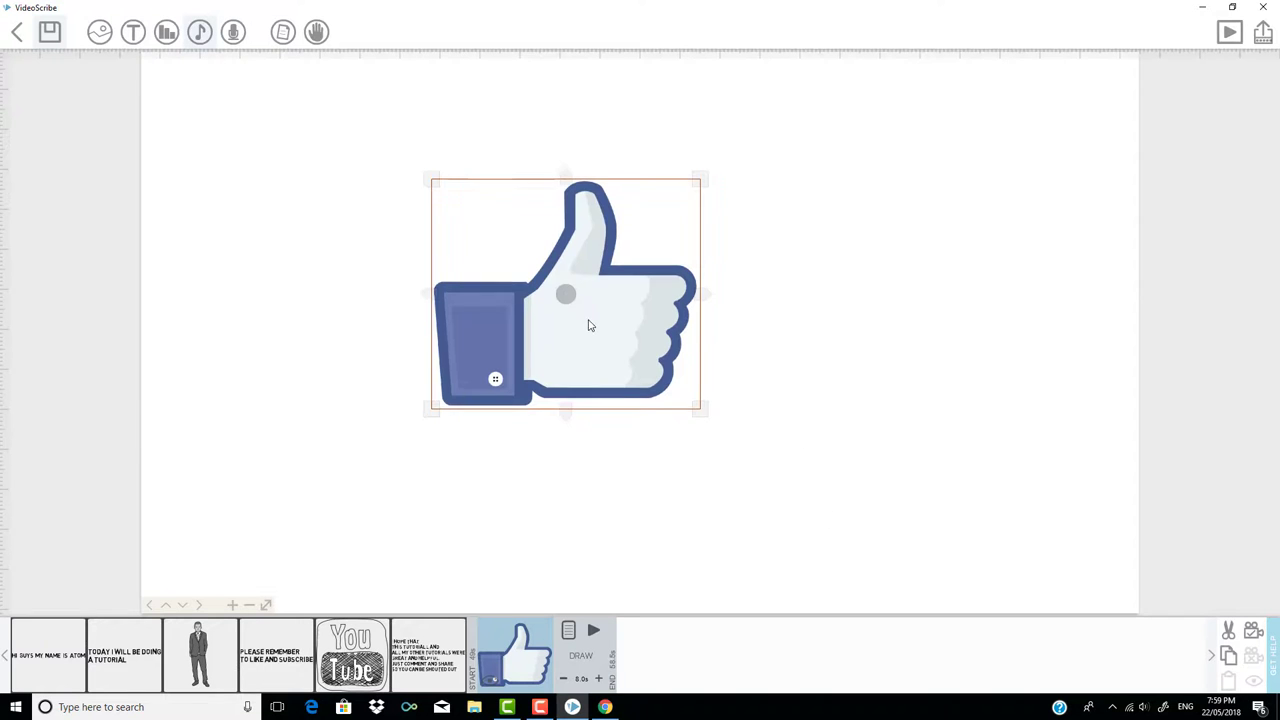
drag(704, 410, 950, 600)
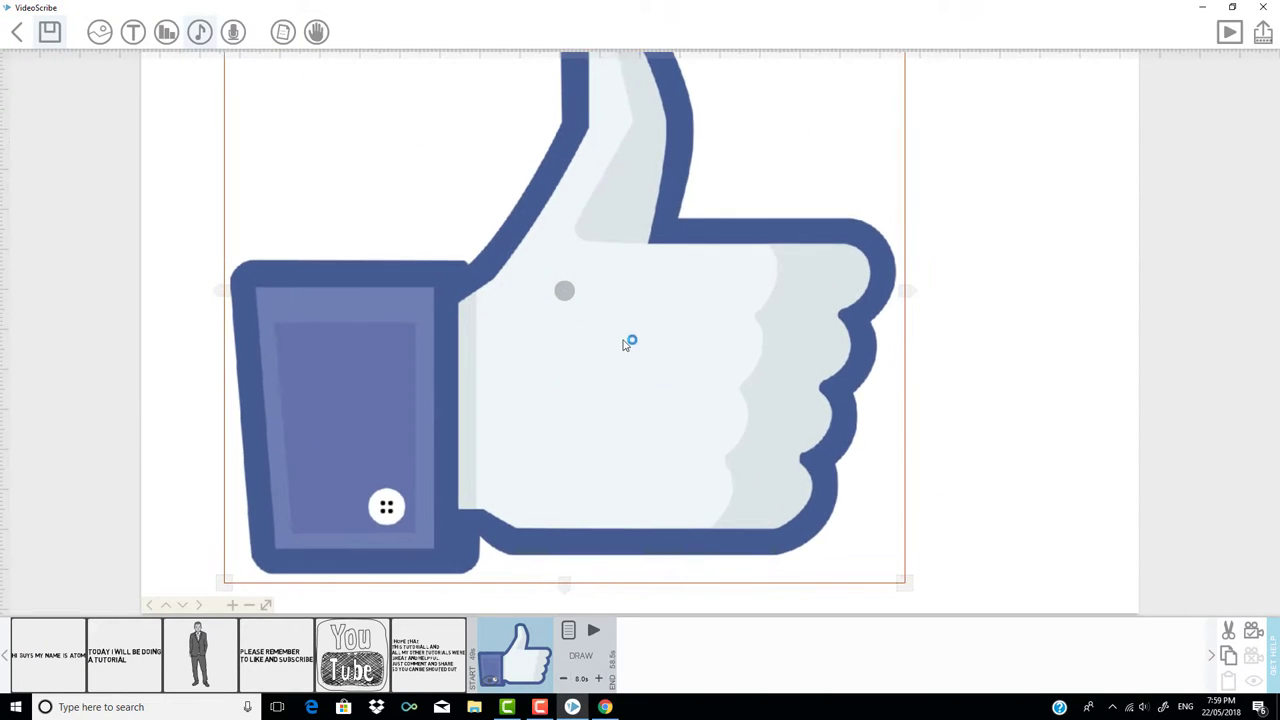
drag(626, 340, 693, 363)
drag(964, 612, 929, 574)
Preview the full seven-scene scribe from the intro text to the thumbs-up image.
click(1229, 32)
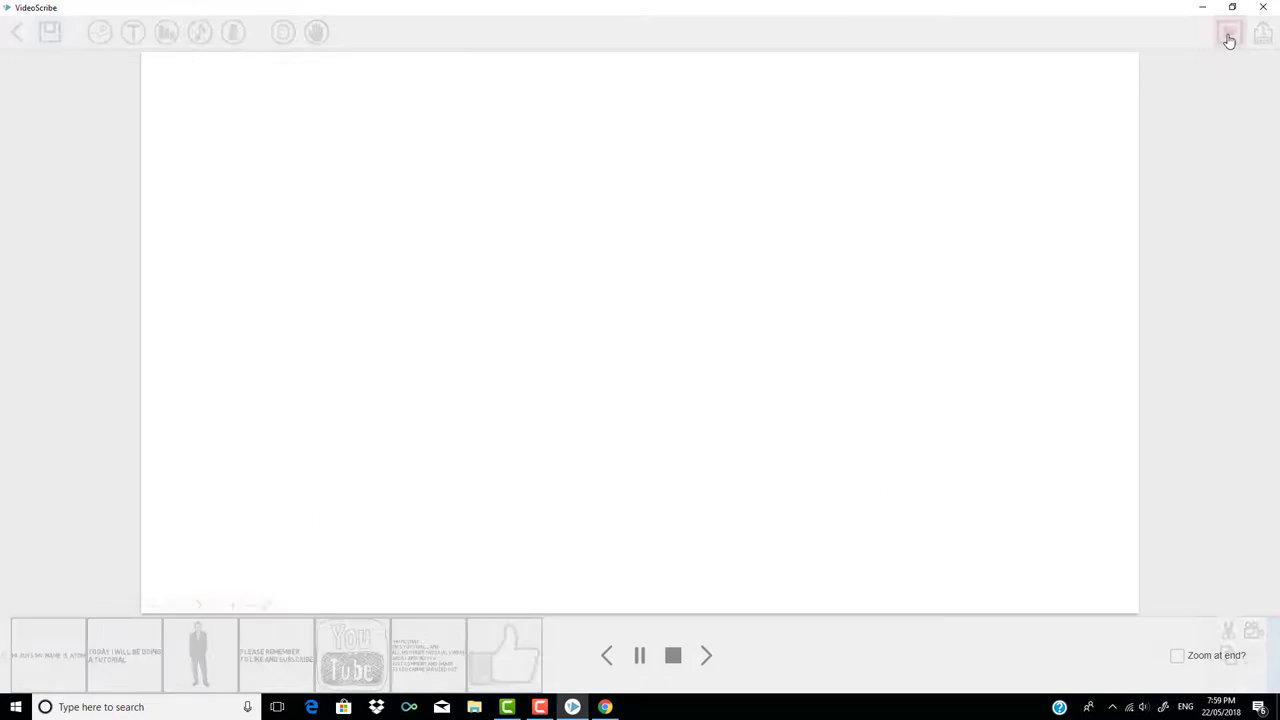